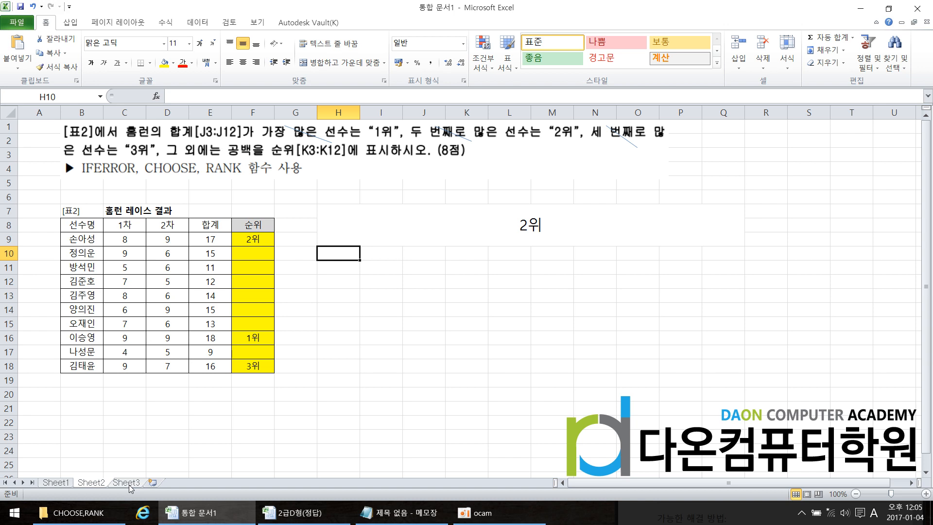
Step: On Sheet3, draw short diagonal lines, each about 1 cm high, across the "1", "2" and "3" conditions in the problem text
left_click(129, 485)
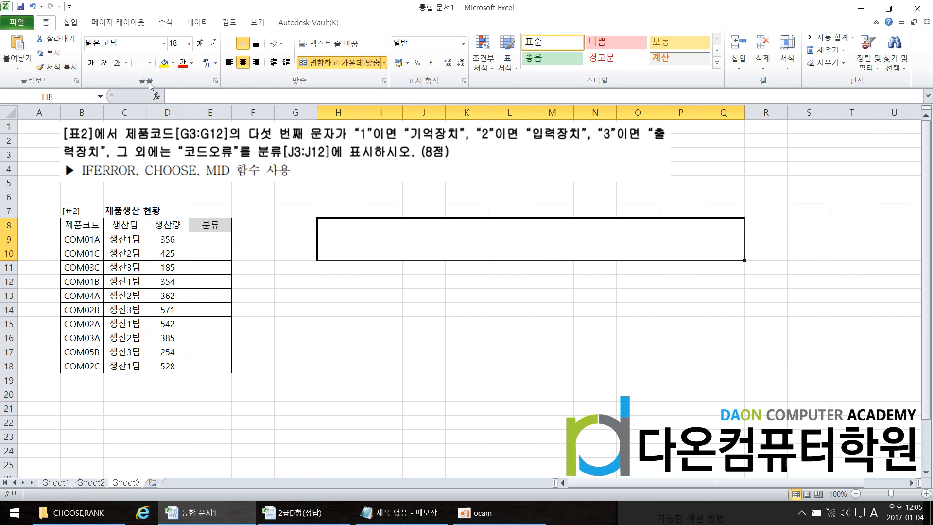
left_click(71, 22)
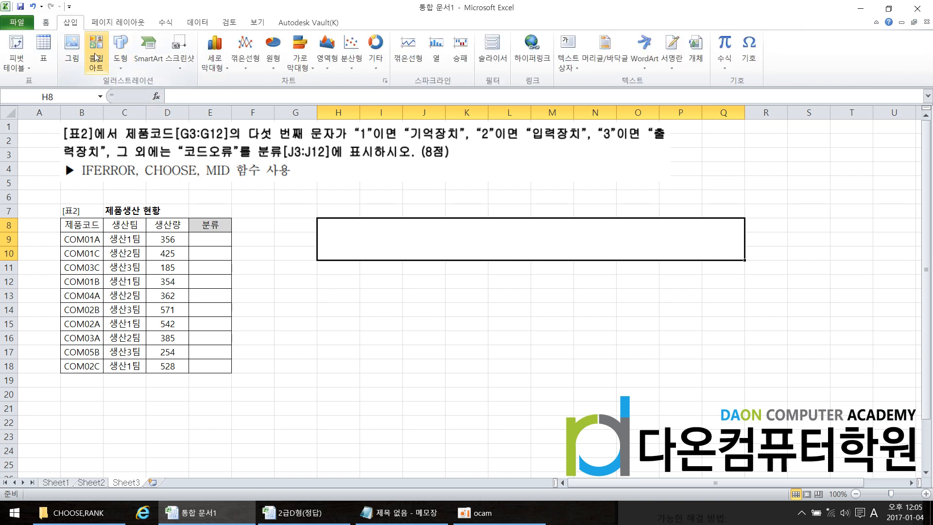
left_click(119, 54)
left_click(144, 92)
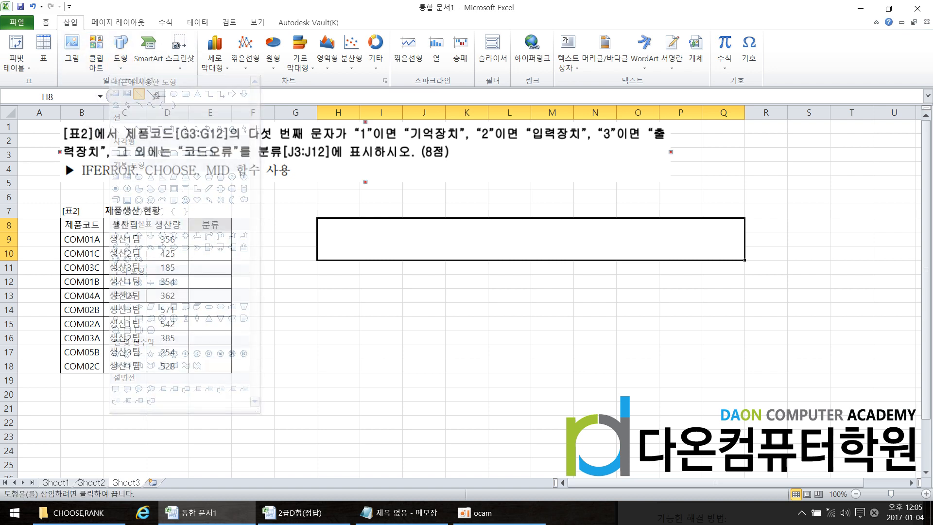
left_click_drag(365, 121, 382, 145)
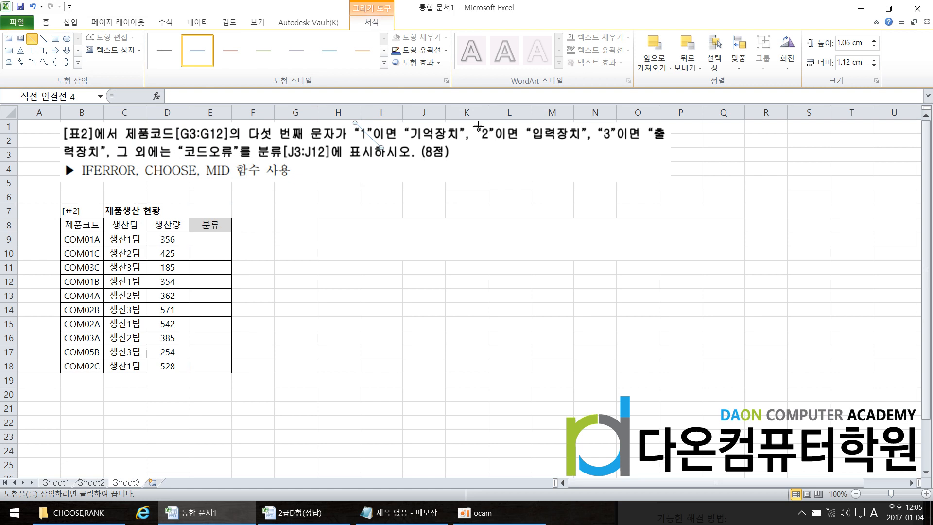
left_click_drag(478, 126, 501, 144)
left_click(32, 38)
left_click_drag(617, 139, 624, 144)
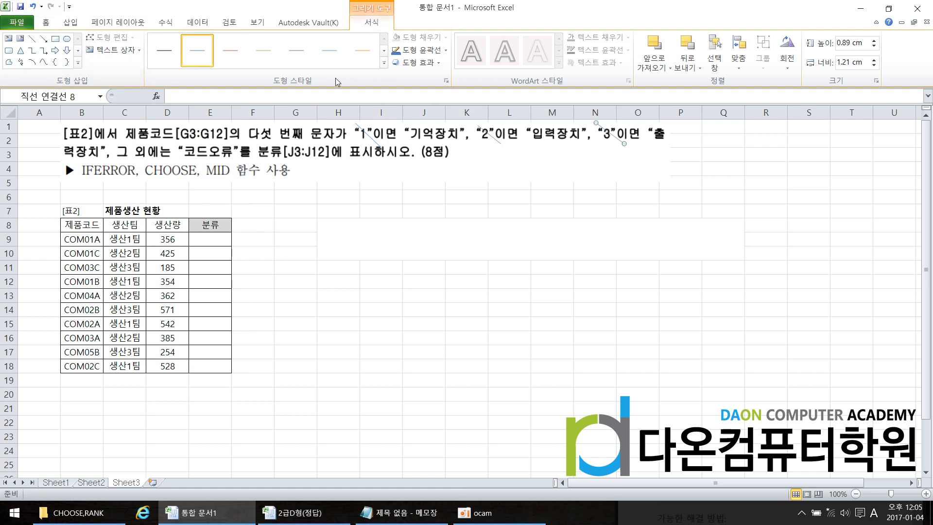
left_click(31, 38)
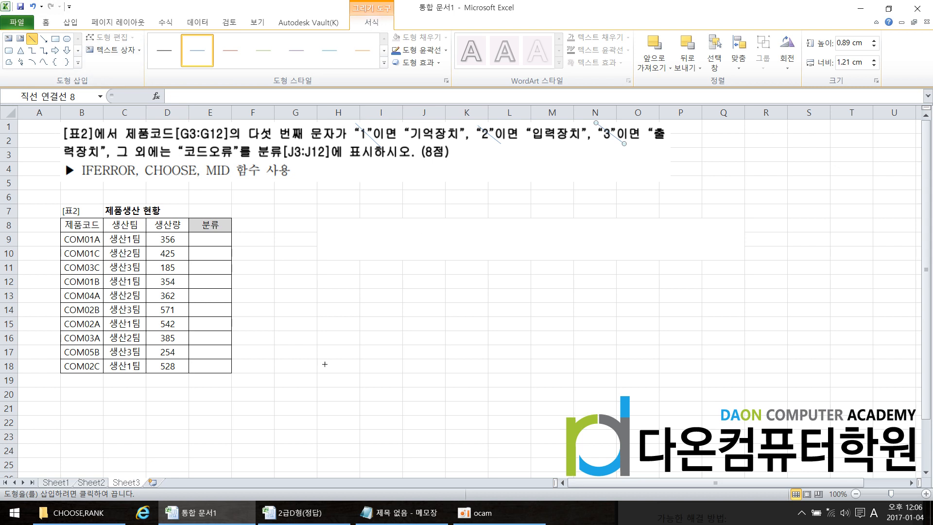
Step: Review the IFERROR, CHOOSE and RANK formula in merged cell H7 of Sheet2, and return to Sheet3
left_click(98, 483)
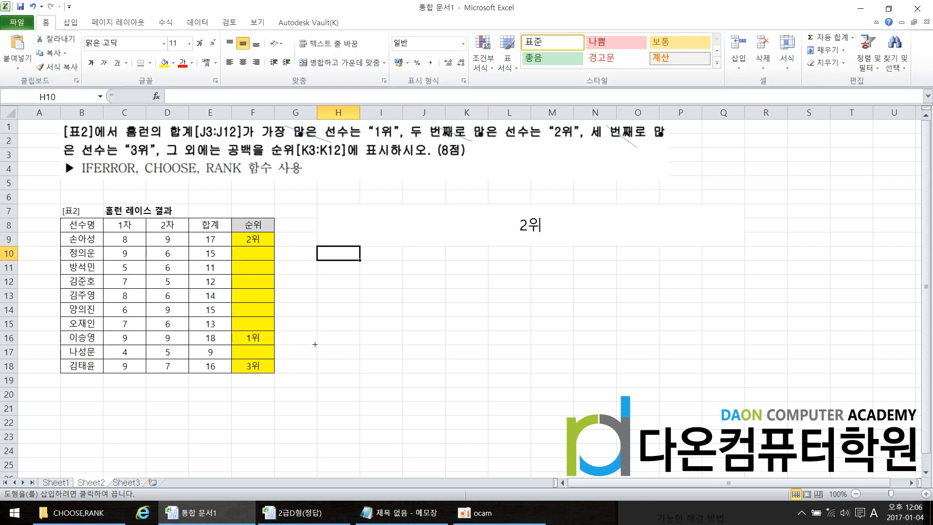
double_click(499, 214)
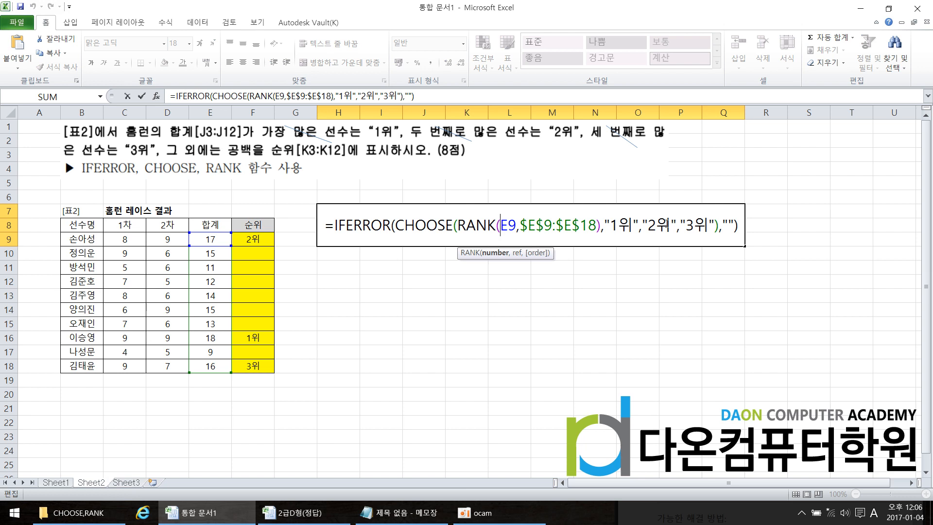
key("Escape")
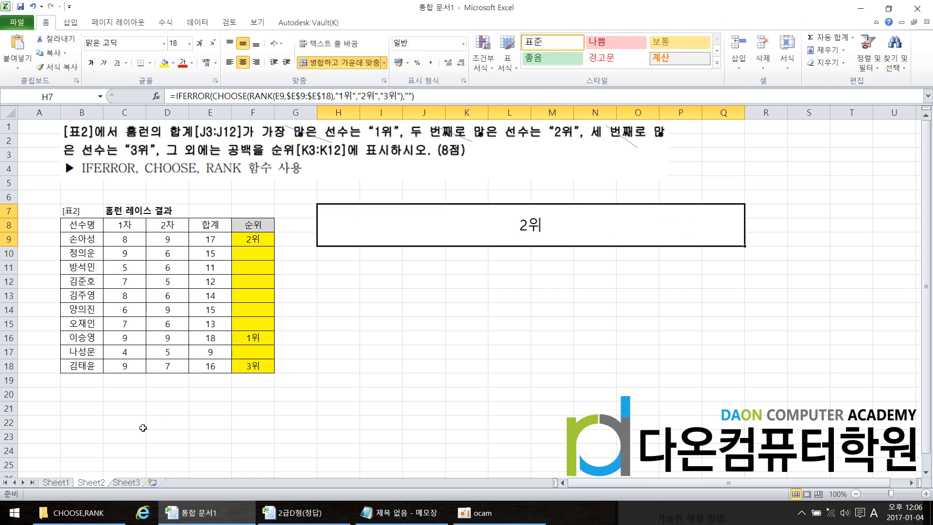
left_click(127, 483)
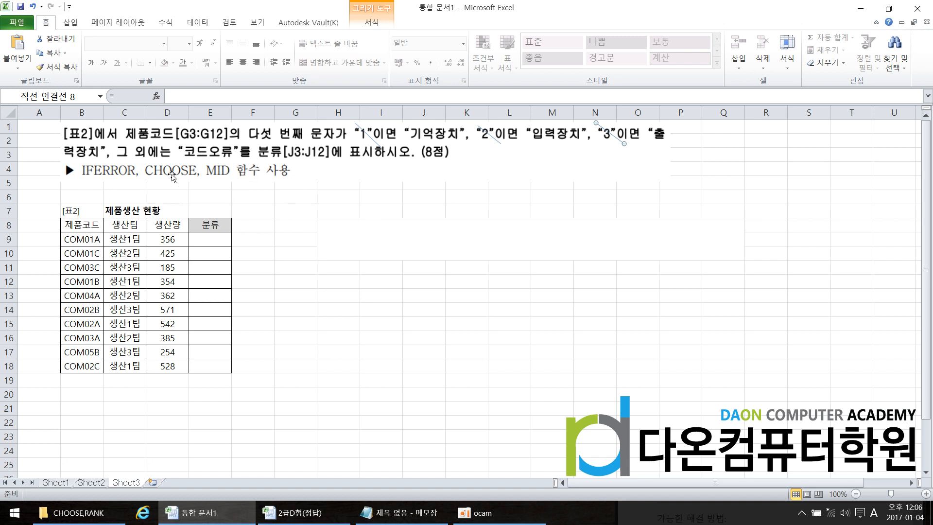
Step: Start a formula with the MID function in the merged cell H8 beside the product table
left_click(468, 242)
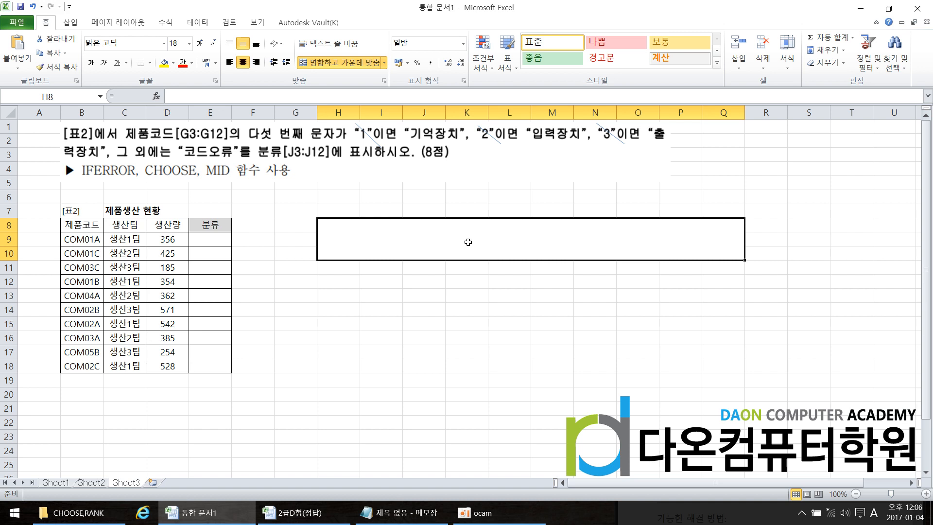
type("=MI")
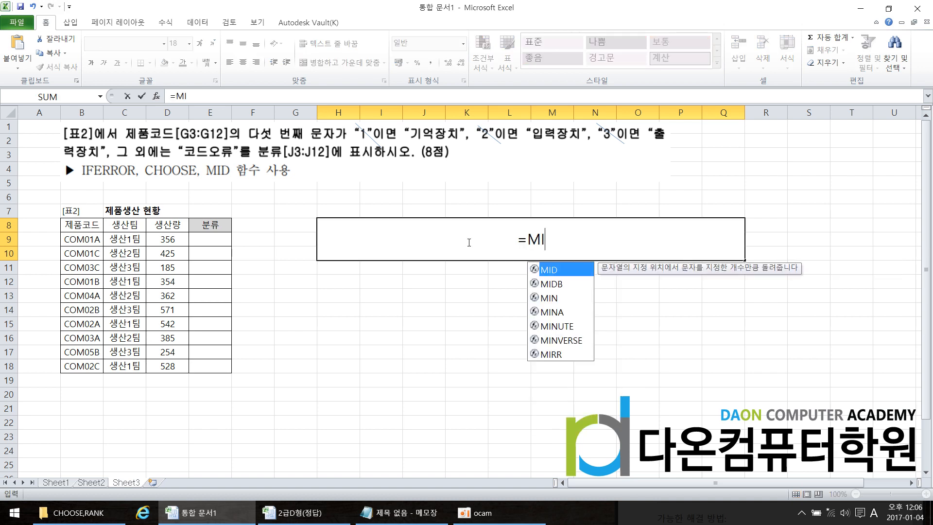
double_click(565, 270)
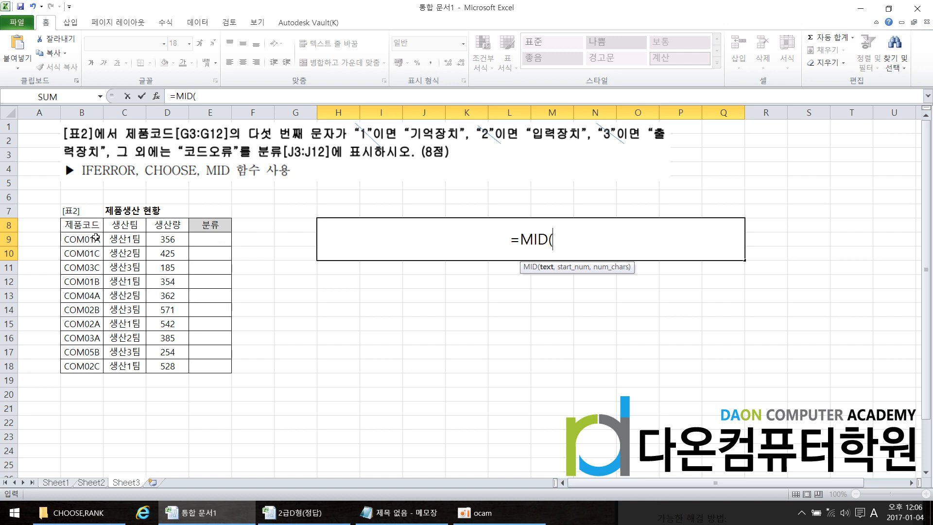
left_click_drag(96, 238, 96, 369)
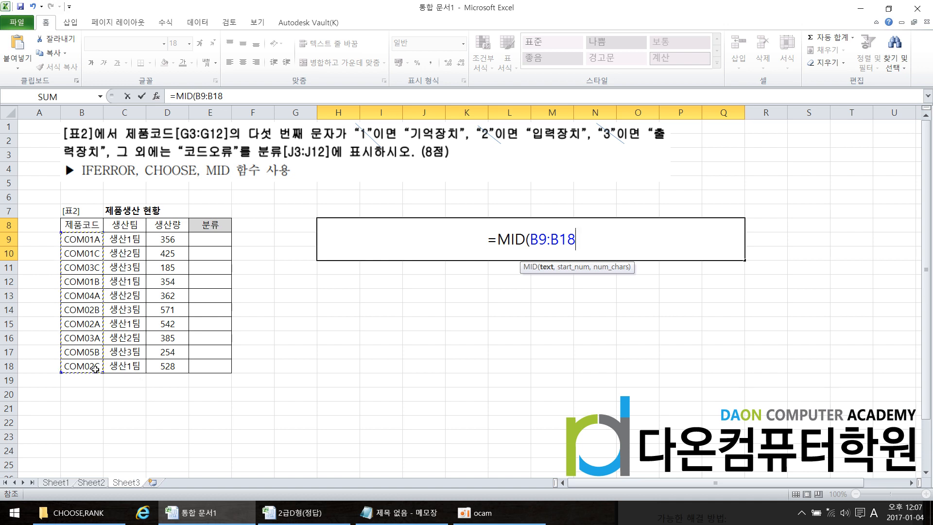
key("BackSpace")
key("BackSpace")
key("BackSpace")
key("BackSpace")
key("BackSpace")
key("BackSpace")
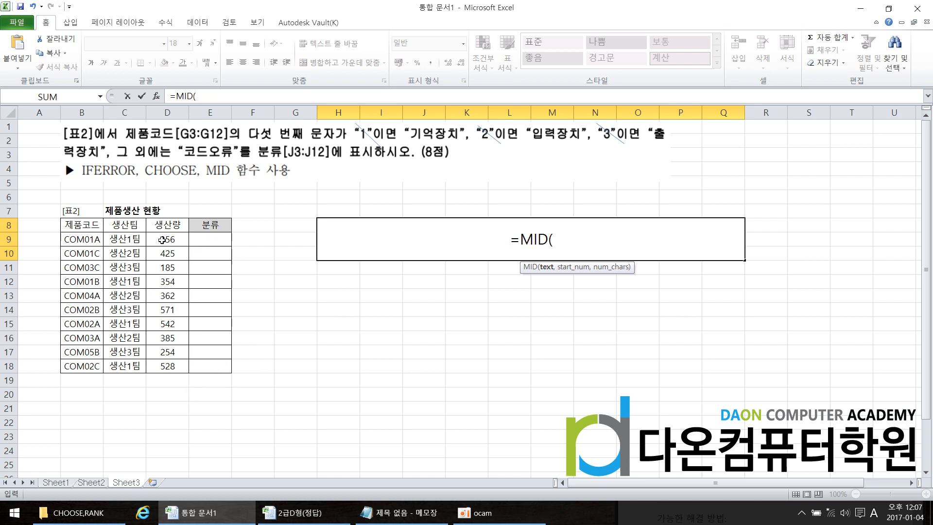
Step: Complete the formula as =MID(B9,5,1), checking the order of the MID arguments in the Notepad notes, and enter it
left_click(86, 239)
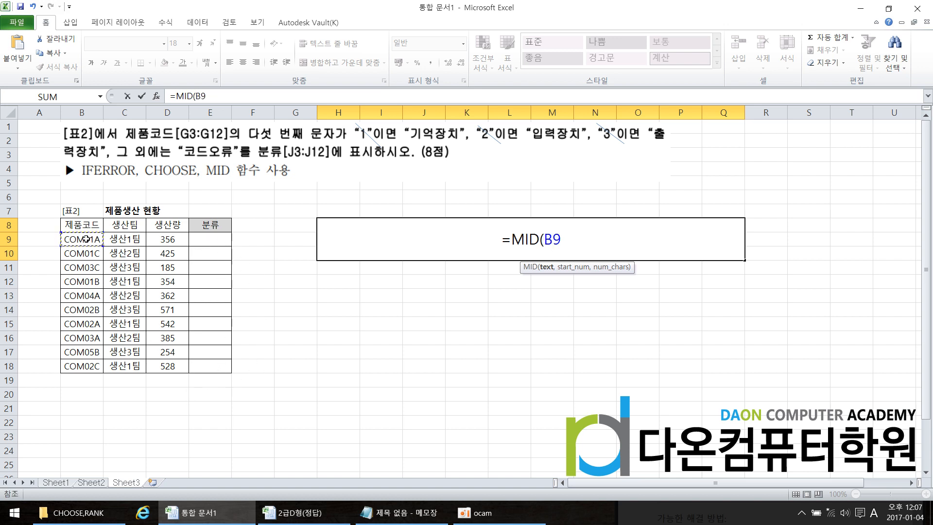
type(",")
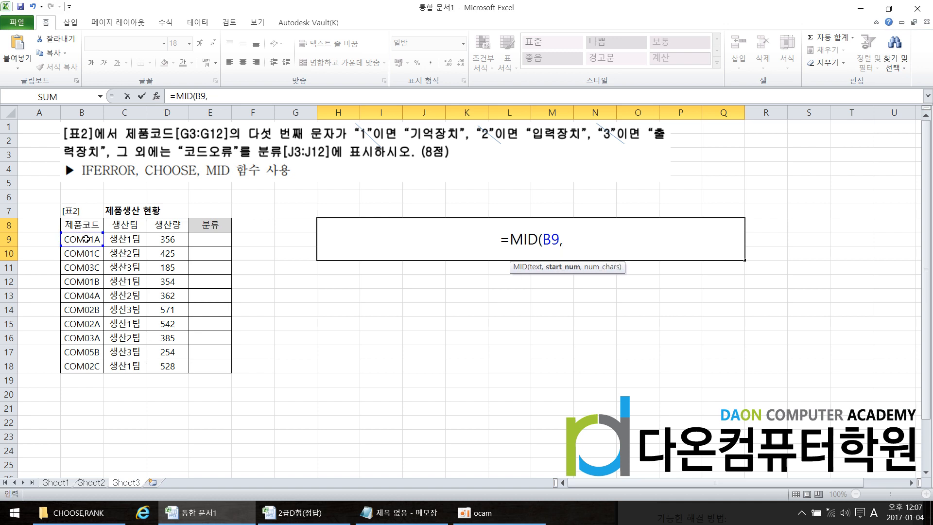
left_click(401, 512)
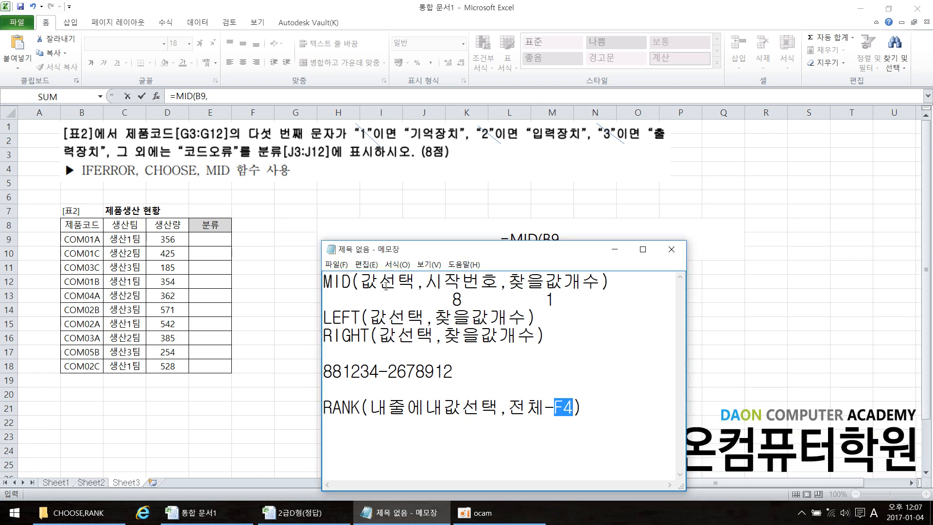
left_click(615, 249)
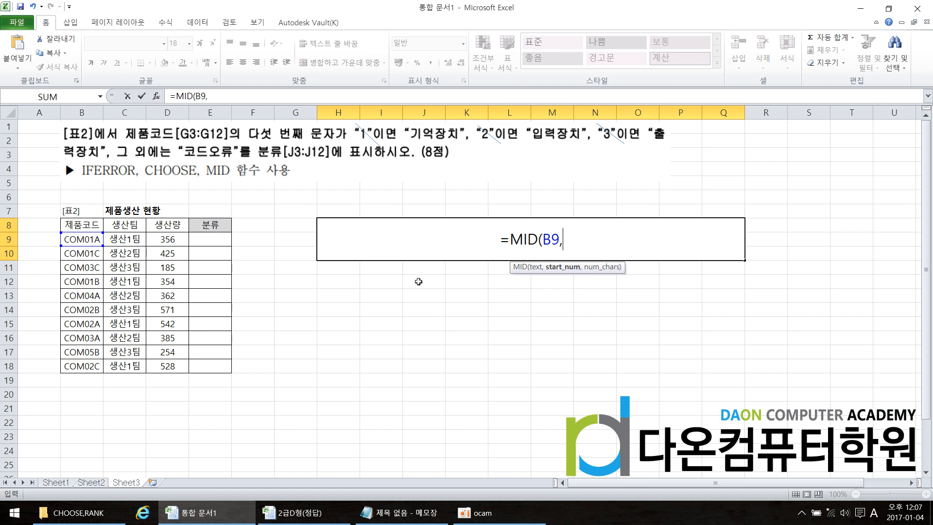
type("5")
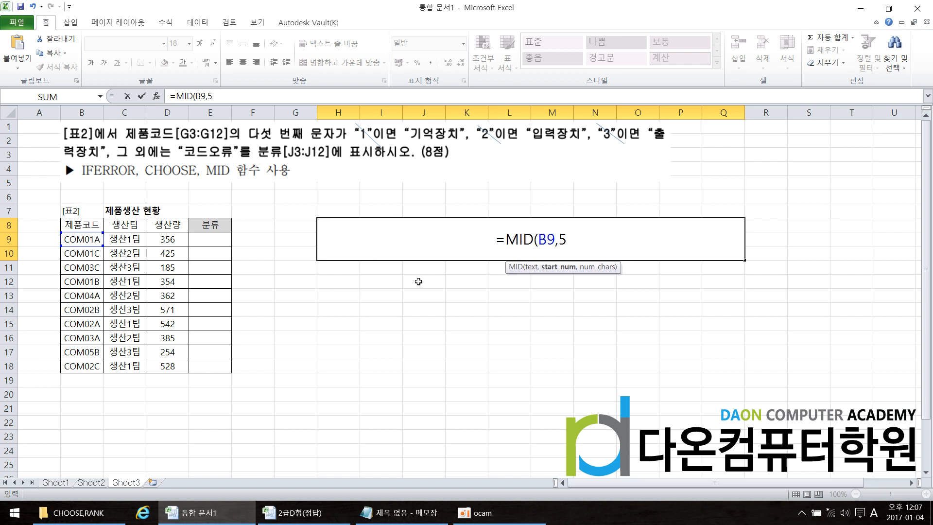
type(",1")
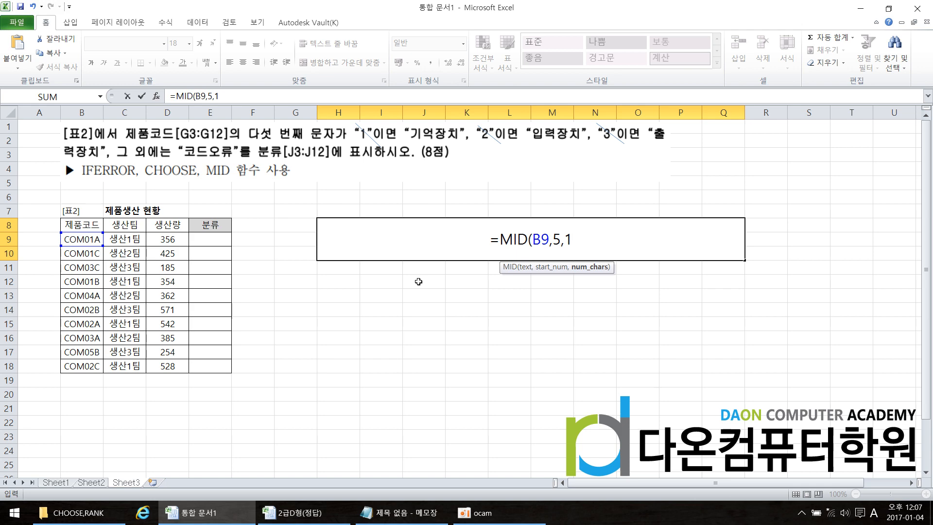
left_click(406, 513)
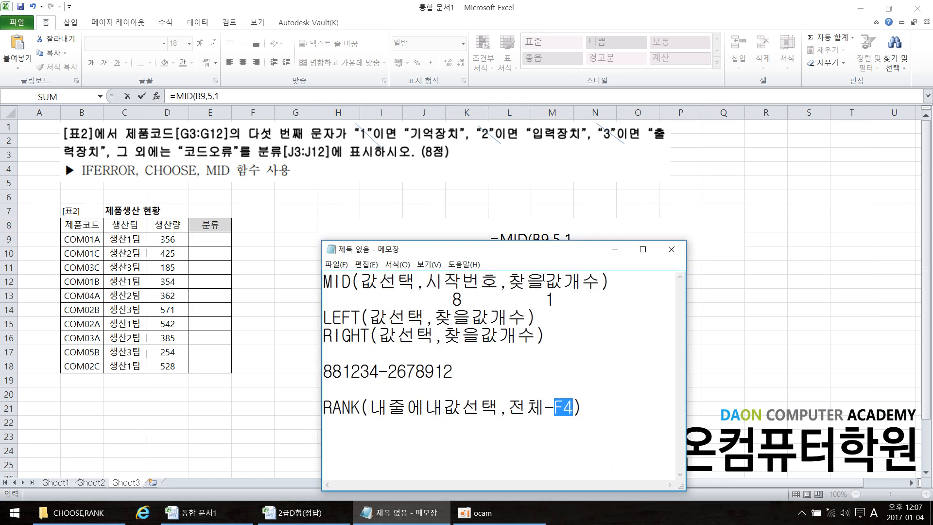
left_click(614, 249)
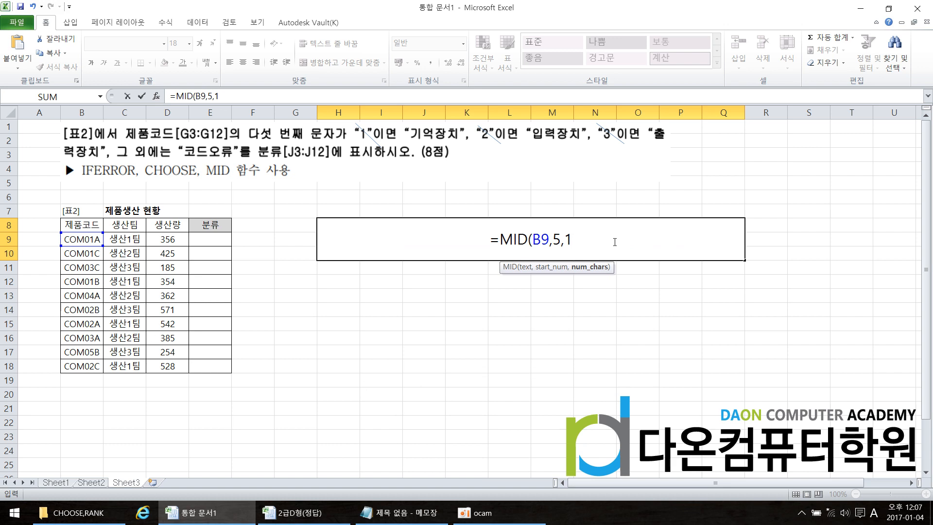
type(")")
key("Return")
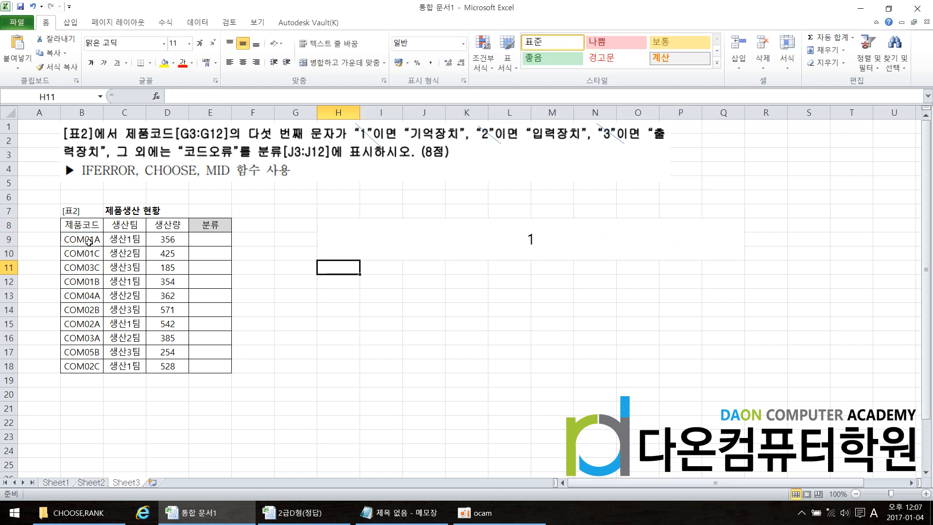
Step: Review the MID formula in merged cell H8 without changing it
left_click(453, 229)
double_click(454, 226)
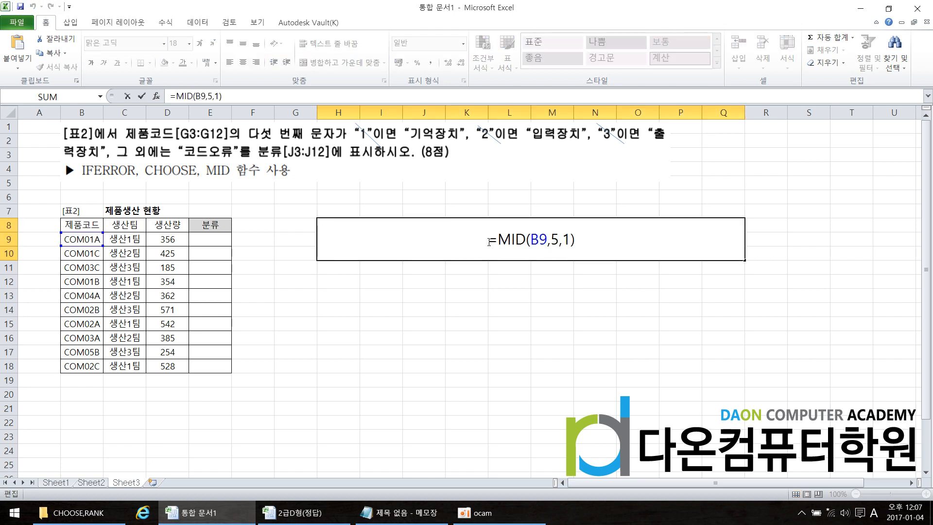
key("Escape")
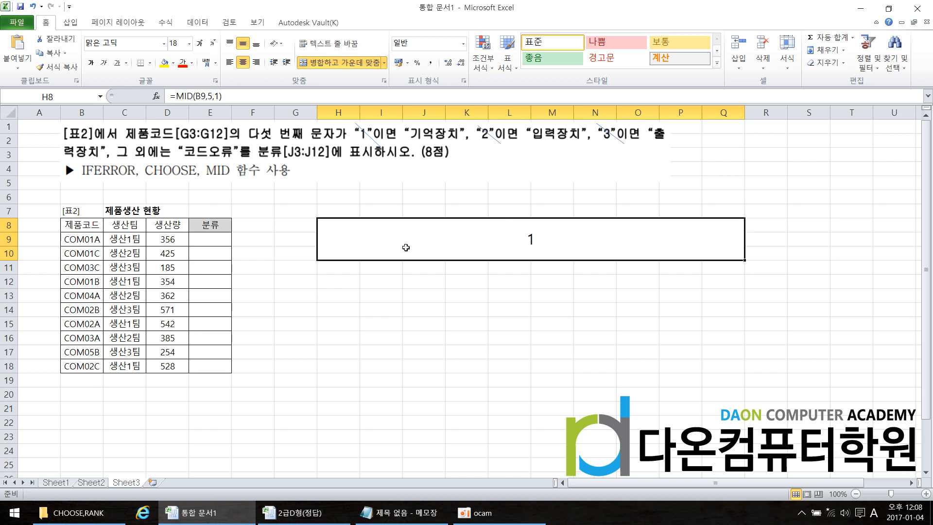
Step: Insert CHOOSE in front of MID(B9,5,1) in H8, making the MID result its index number, followed by a comma
double_click(550, 242)
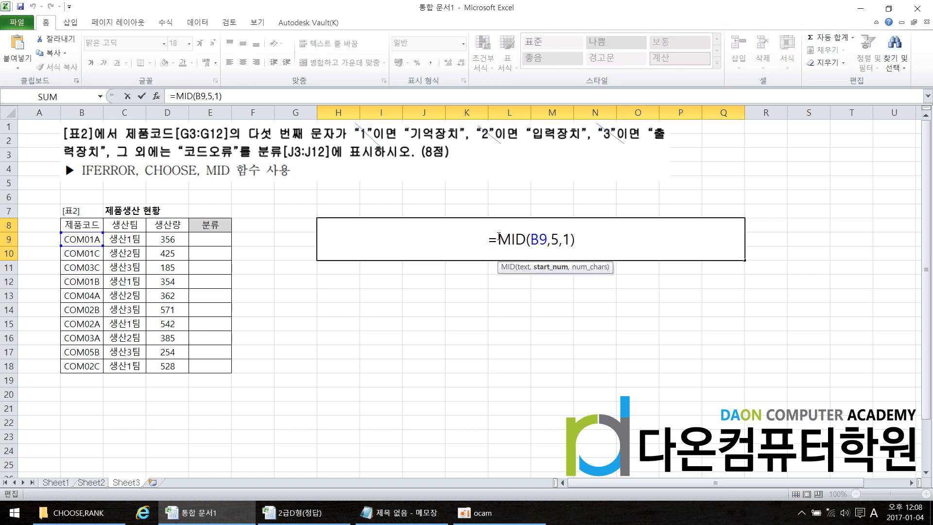
left_click(499, 237)
type("CHO")
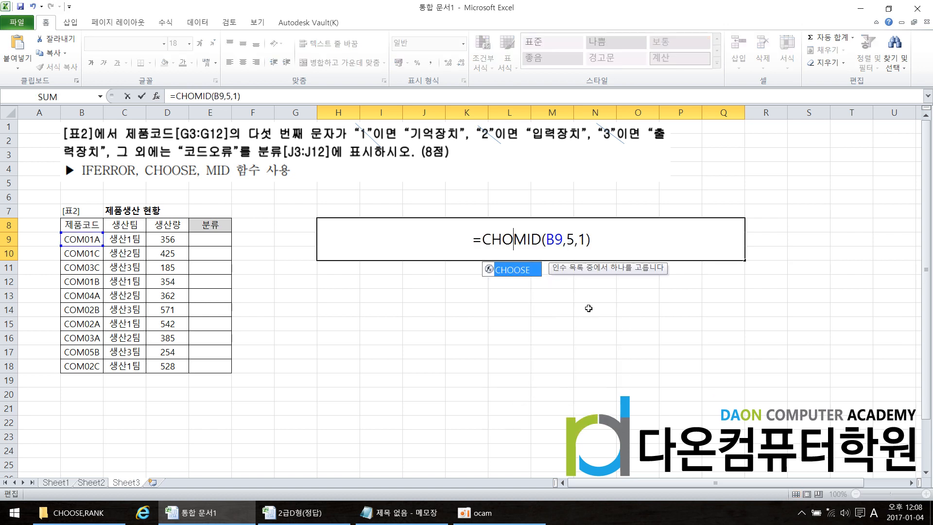
double_click(532, 274)
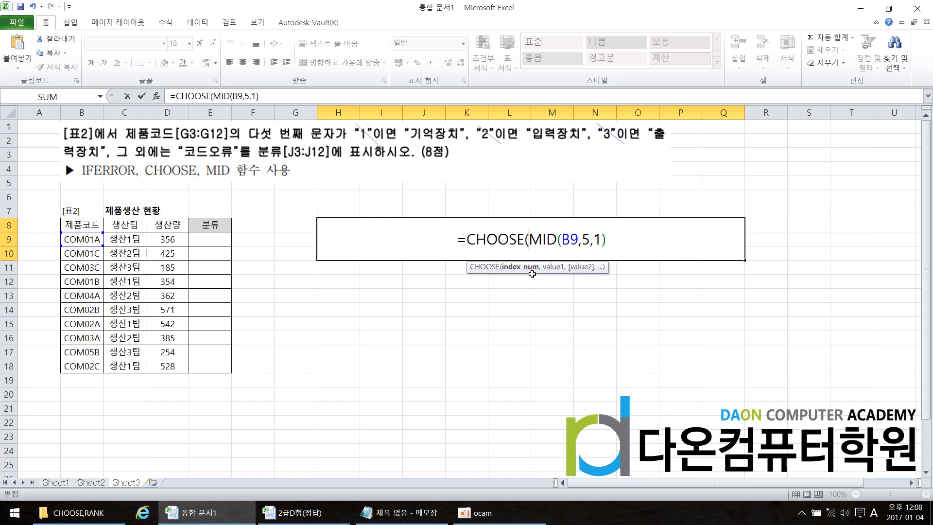
type(",")
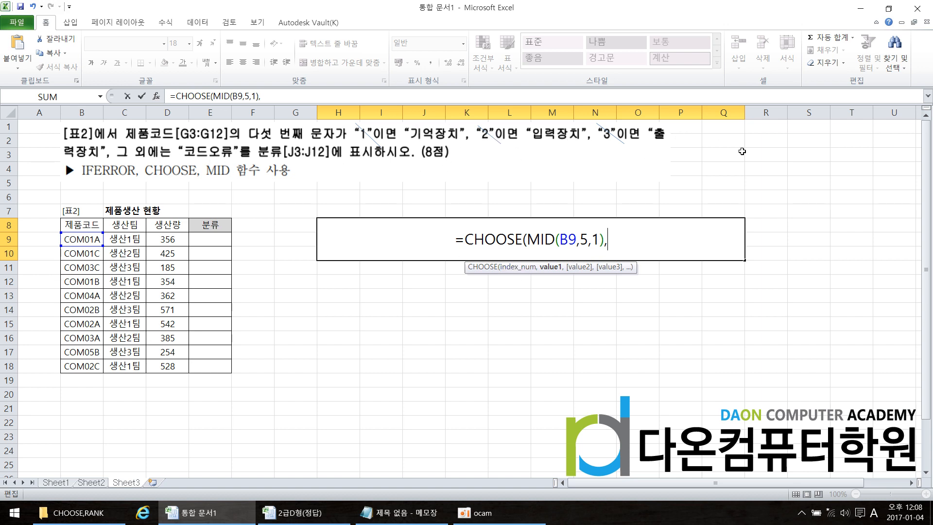
Step: Enter "기억장치" in quotation marks as the first value of the CHOOSE function
type("\"")
type("기어")
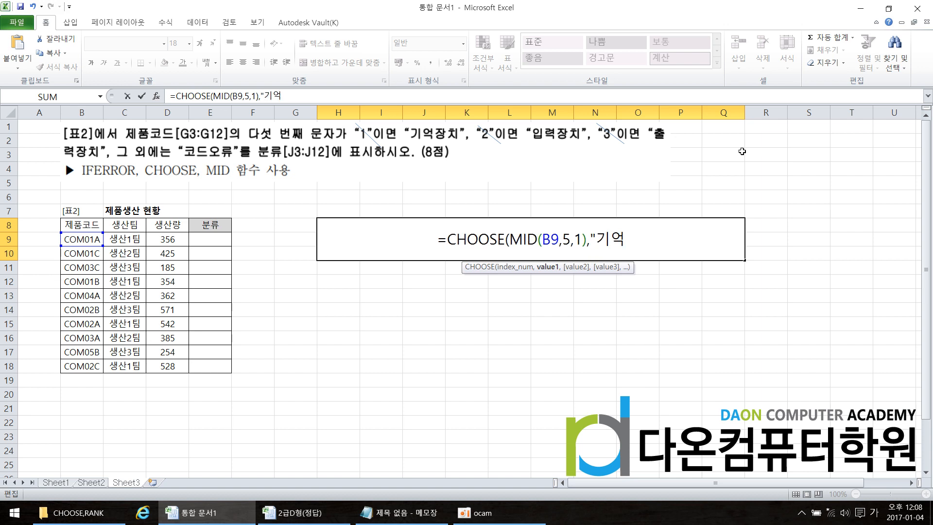
type("ㄱ장ㅊ")
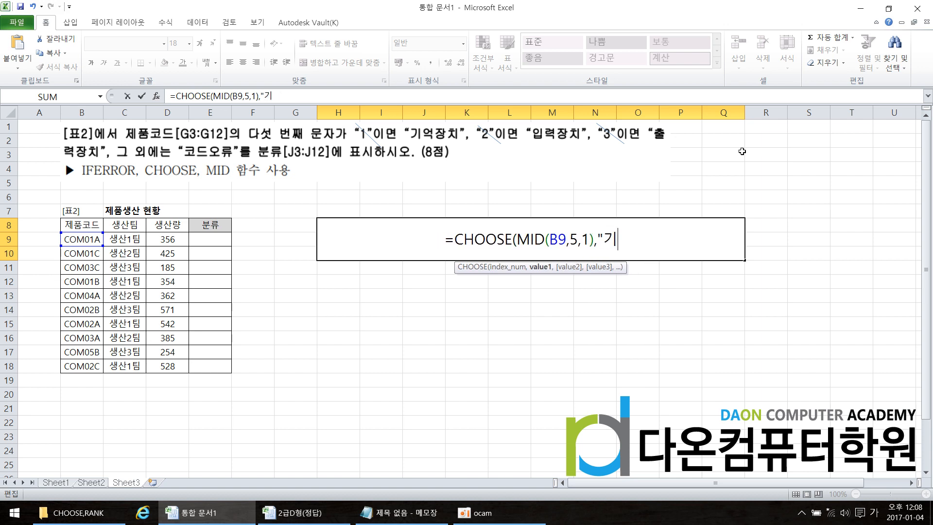
type("ㅣ\"")
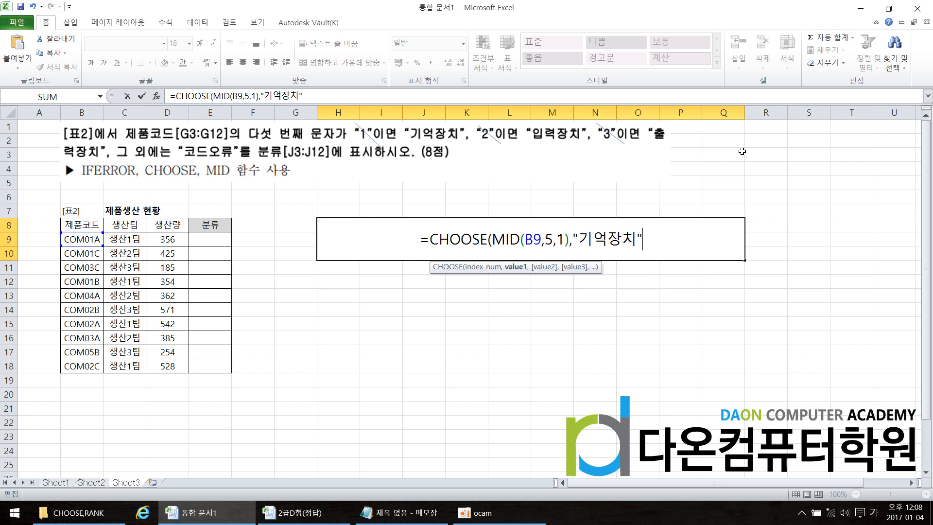
Step: Add "입력장치" and "출력장치" as the second and third CHOOSE values in H8 and enter the formula
type(",\"")
type("이")
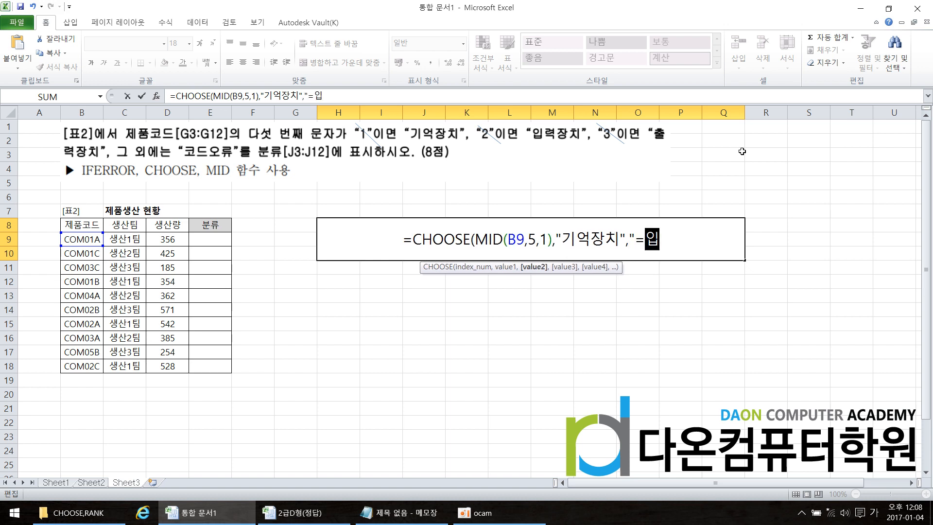
type("ㅂ력")
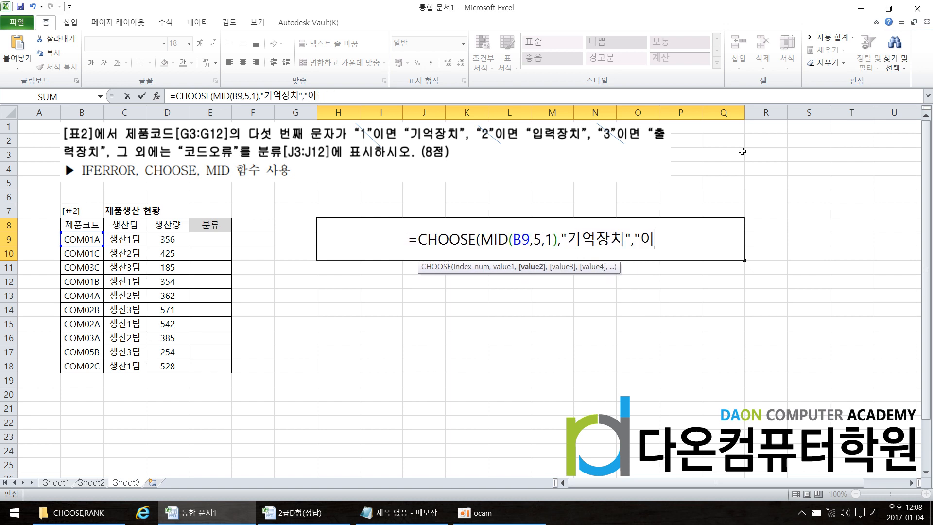
type("장치\",")
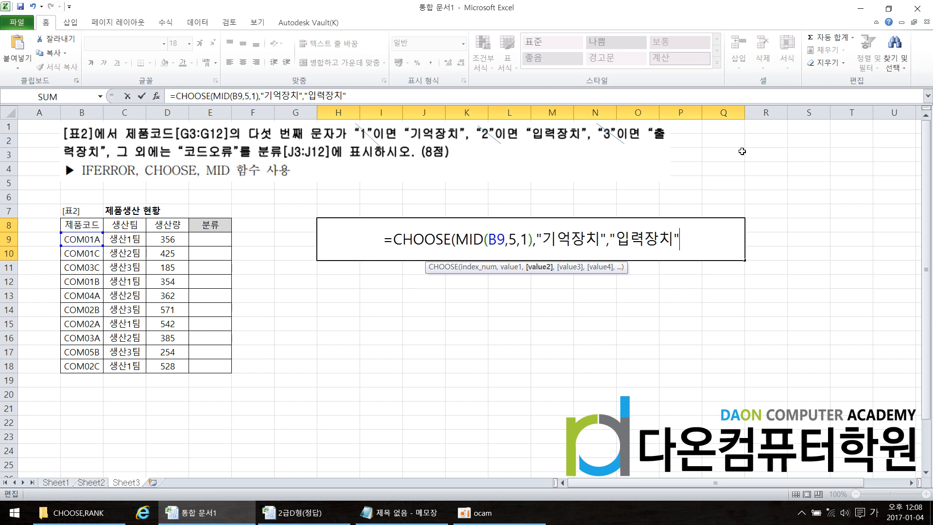
type("\"출")
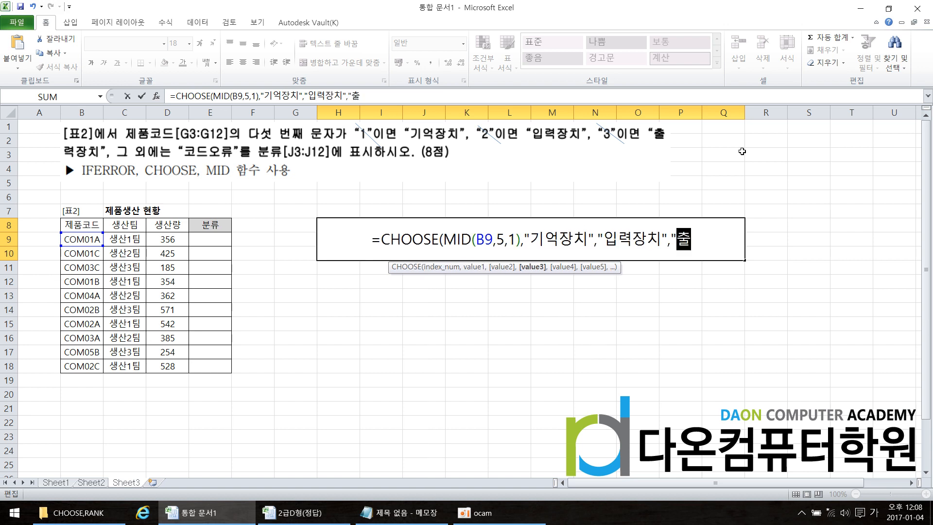
type("력장치\"")
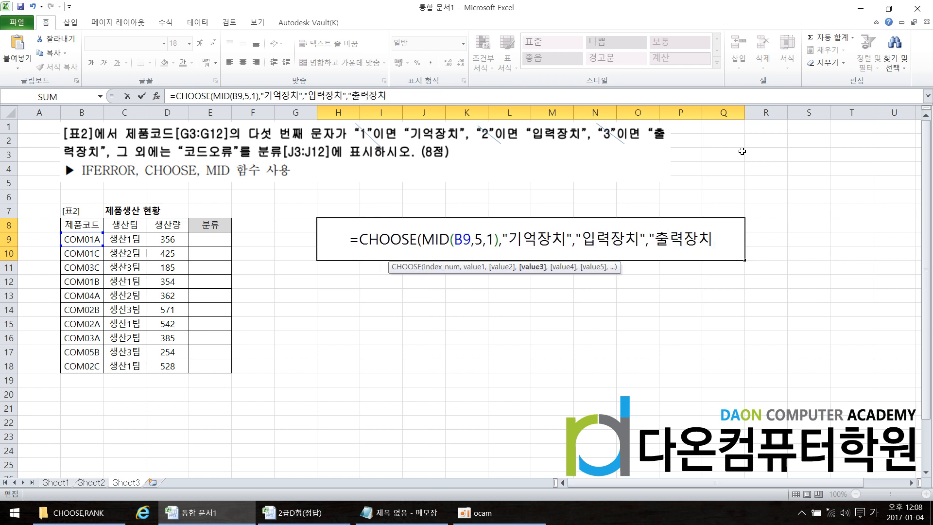
type(")")
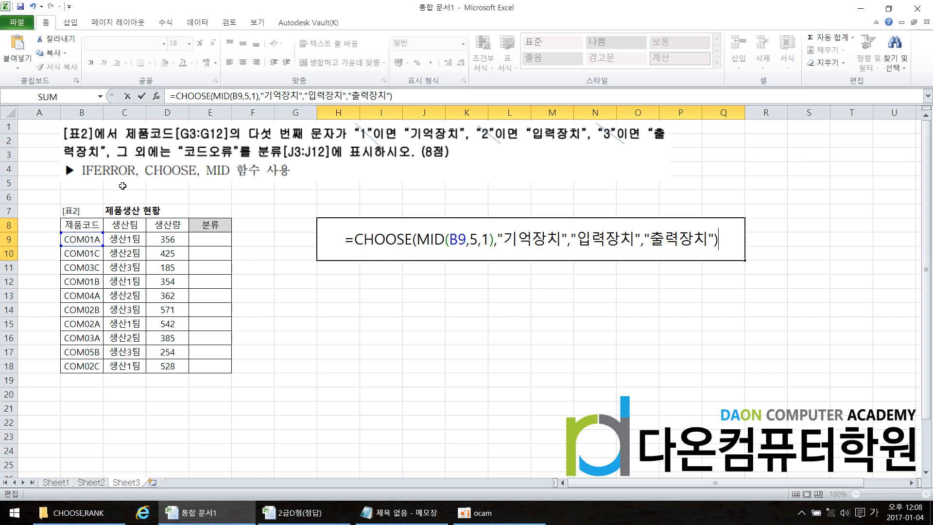
key("Return")
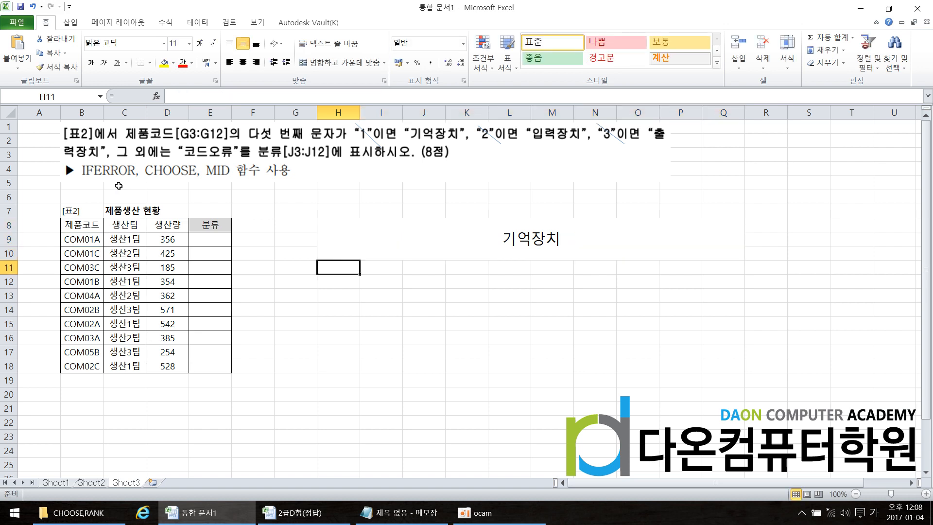
Step: Copy the CHOOSE formula text from H8 into E9 and fill it down through E18
double_click(461, 243)
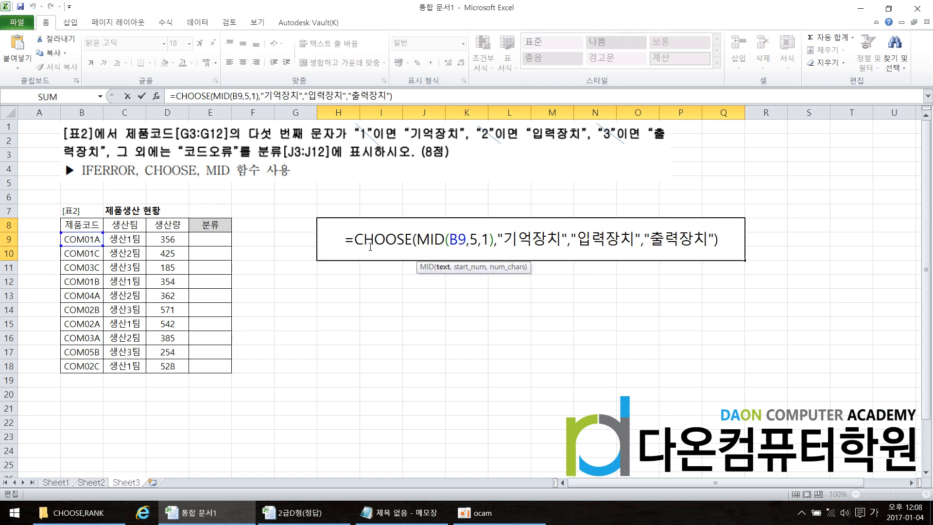
left_click_drag(346, 239, 719, 239)
key("ctrl+c")
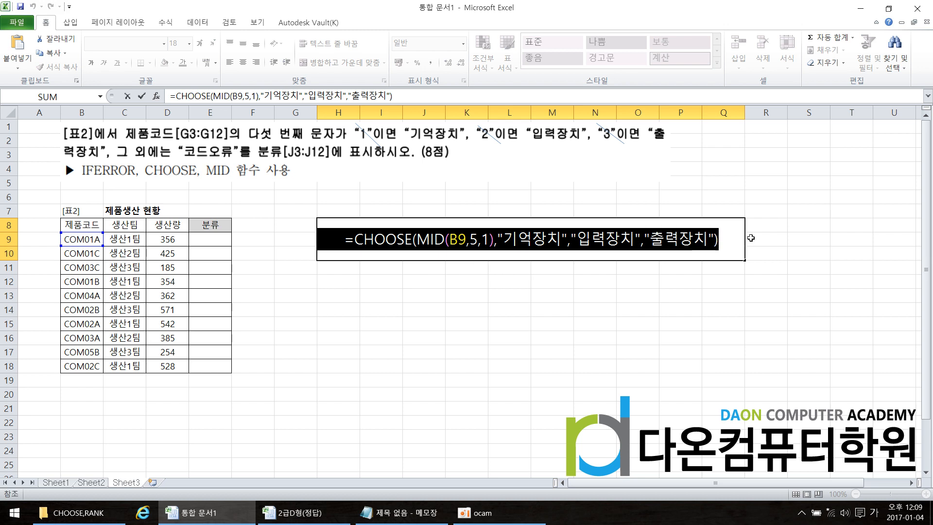
key("Escape")
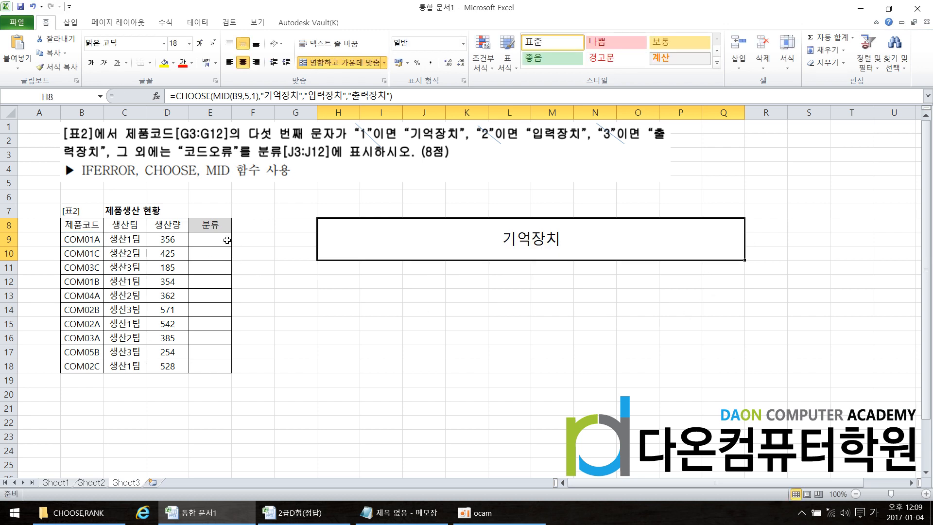
left_click_drag(226, 226, 223, 209)
double_click(220, 239)
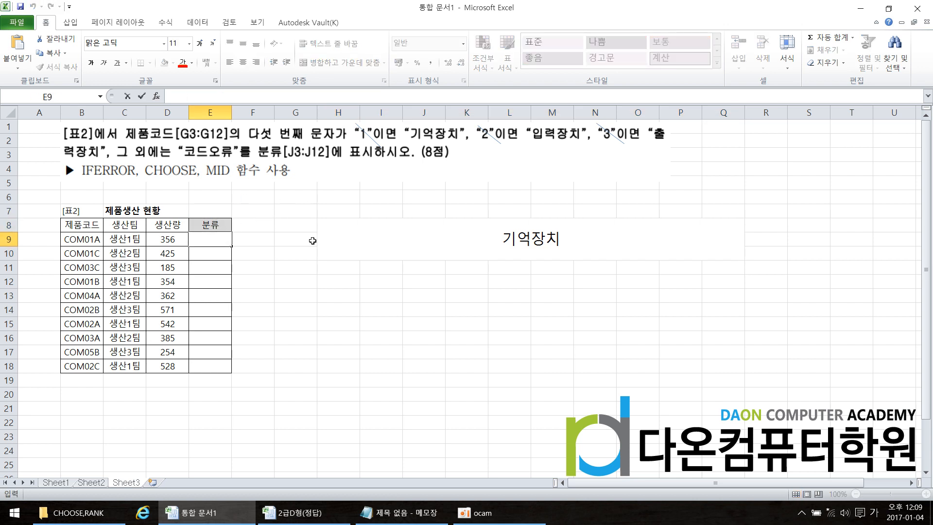
key("ctrl+v")
key("ctrl+Return")
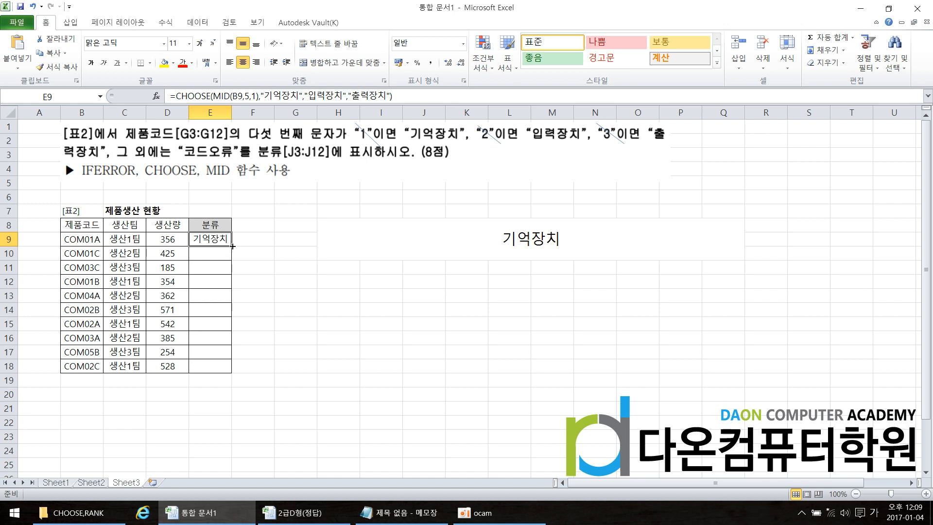
left_click_drag(232, 246, 234, 372)
left_click(296, 311)
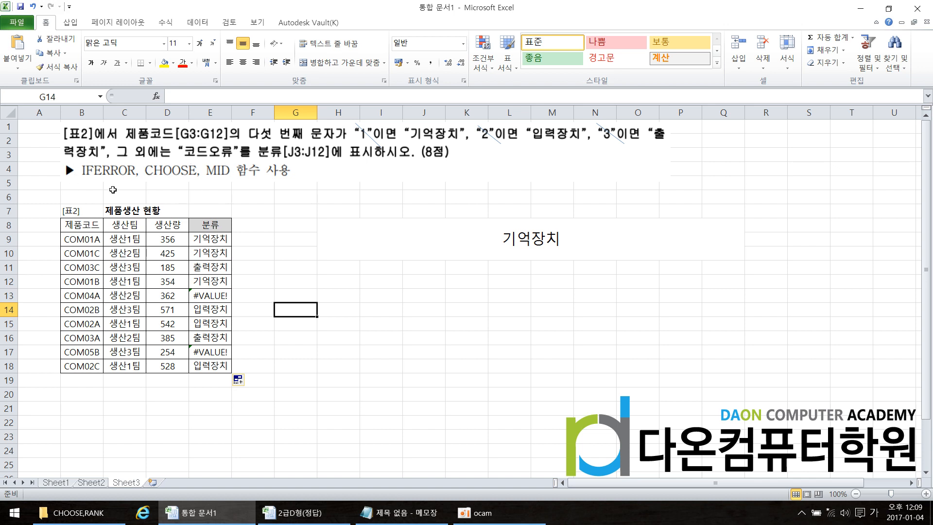
Step: Add "코드오류" as both the fourth and fifth values of the CHOOSE formula in E9
double_click(633, 254)
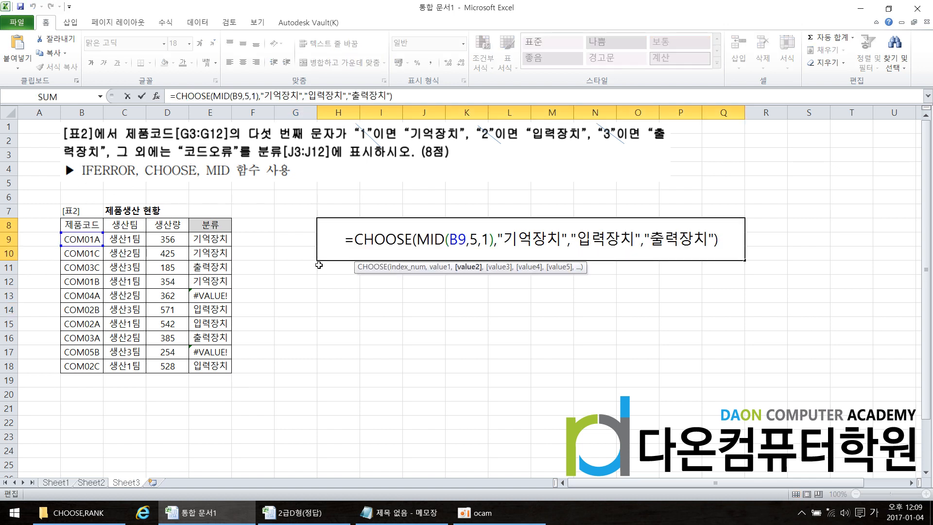
key("Escape")
double_click(223, 247)
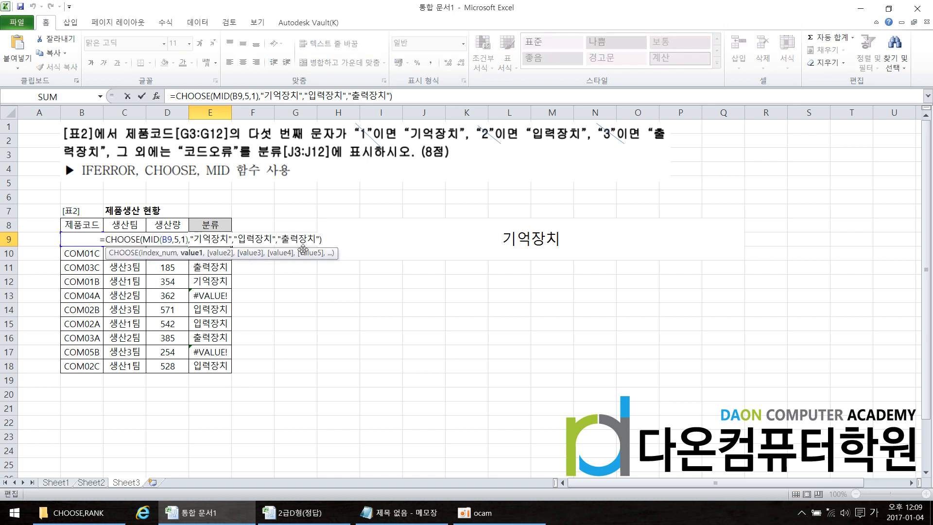
left_click(321, 239)
left_click(316, 239)
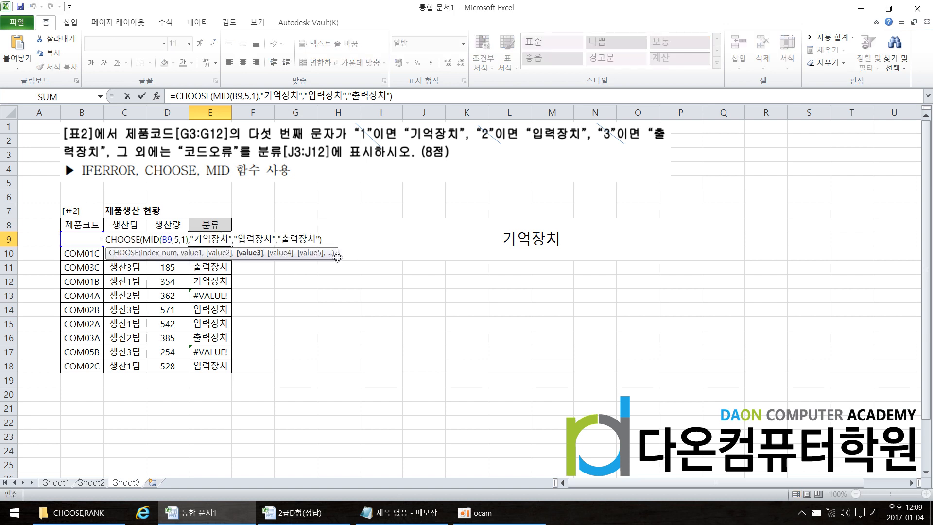
type("\",\"")
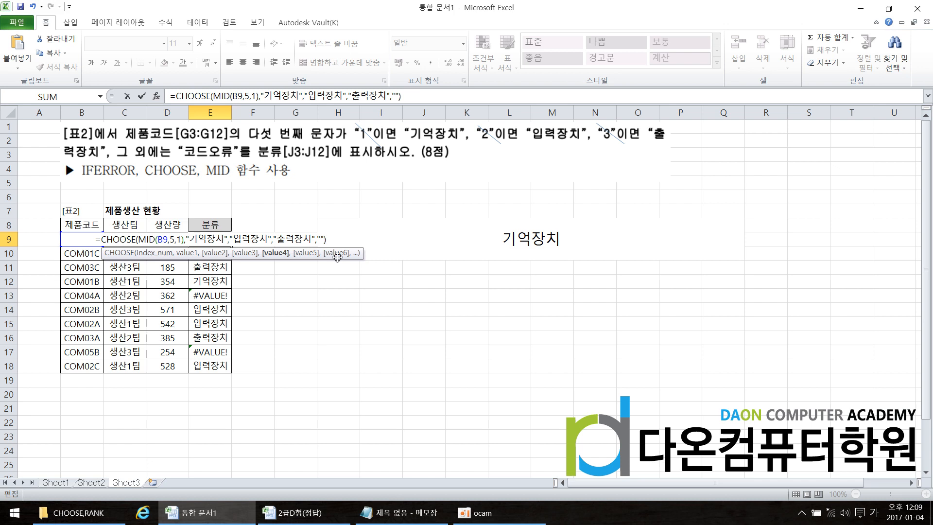
key("BackSpace")
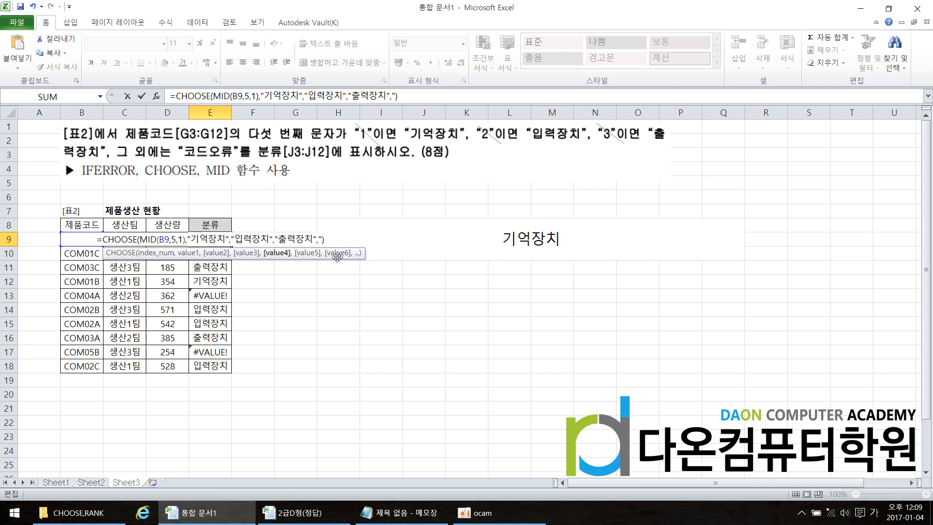
type("코드오류\"")
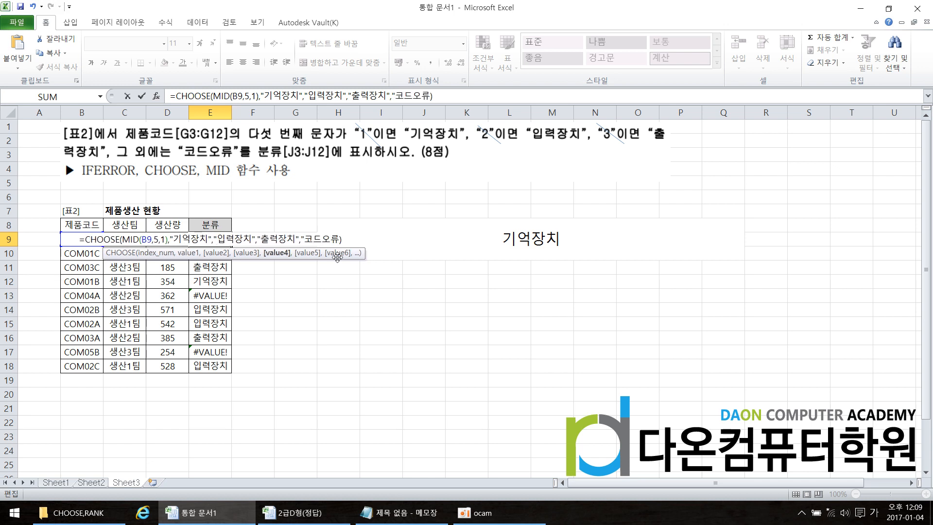
type(",\"ㅋ")
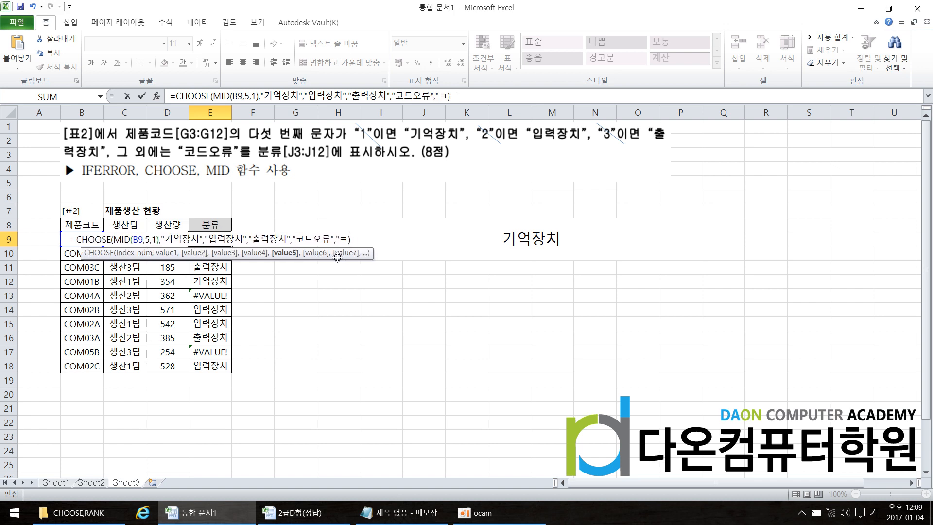
key("BackSpace")
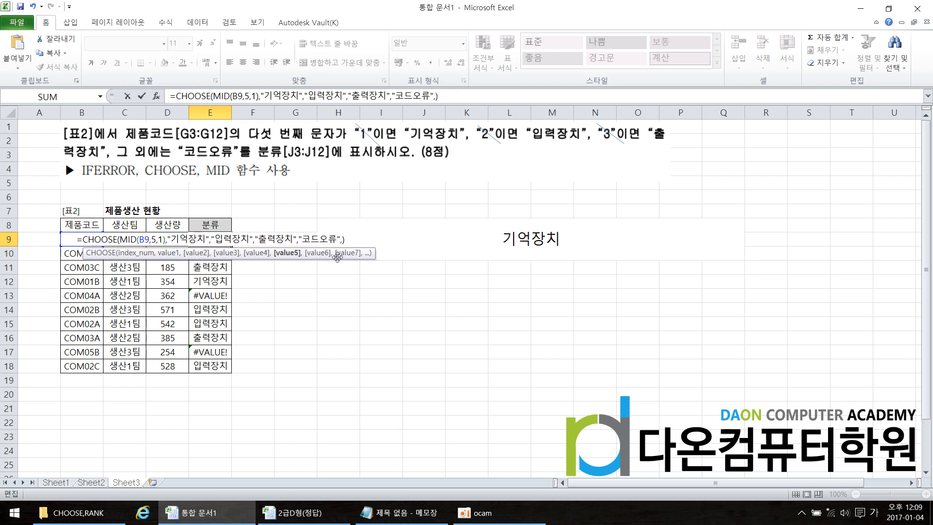
type("\"코드오류")
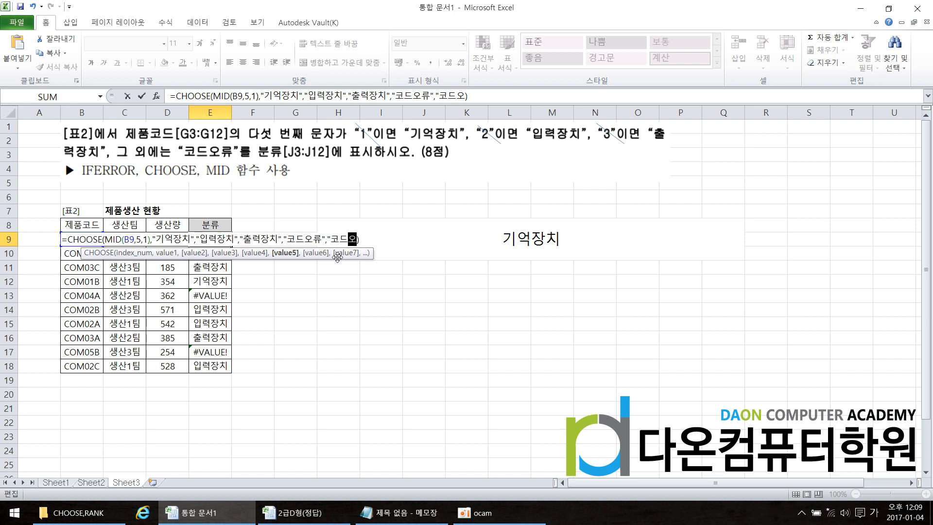
type("\"")
key("Return")
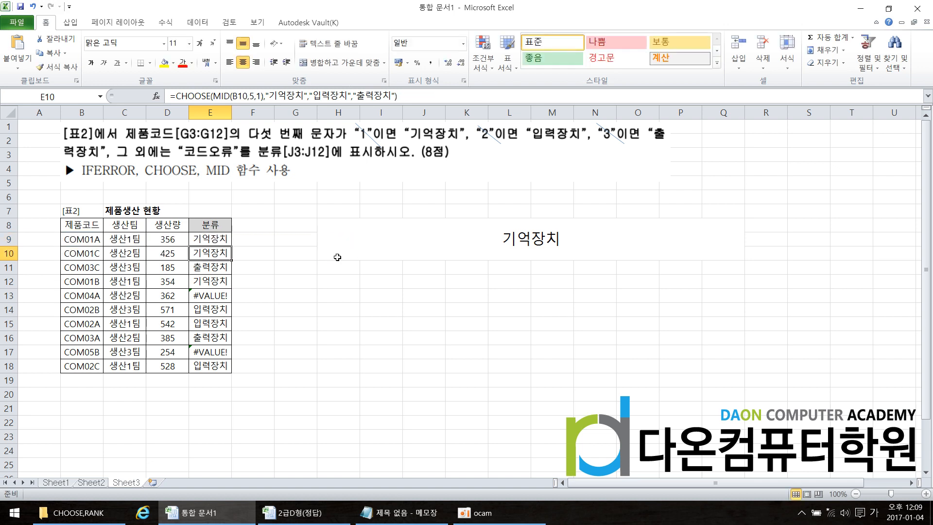
Step: Try filling the extended CHOOSE formula from E9 down through E18, and undo that fill
left_click(219, 240)
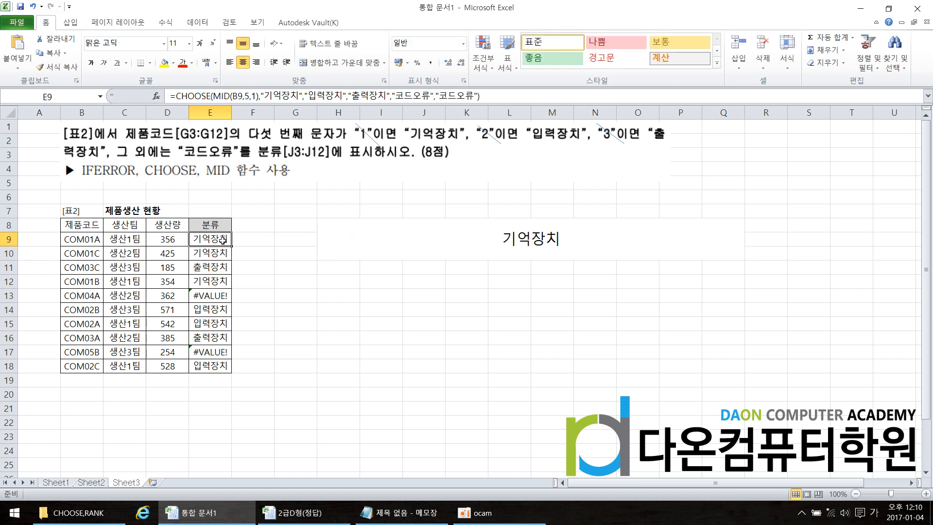
left_click_drag(233, 247, 238, 361)
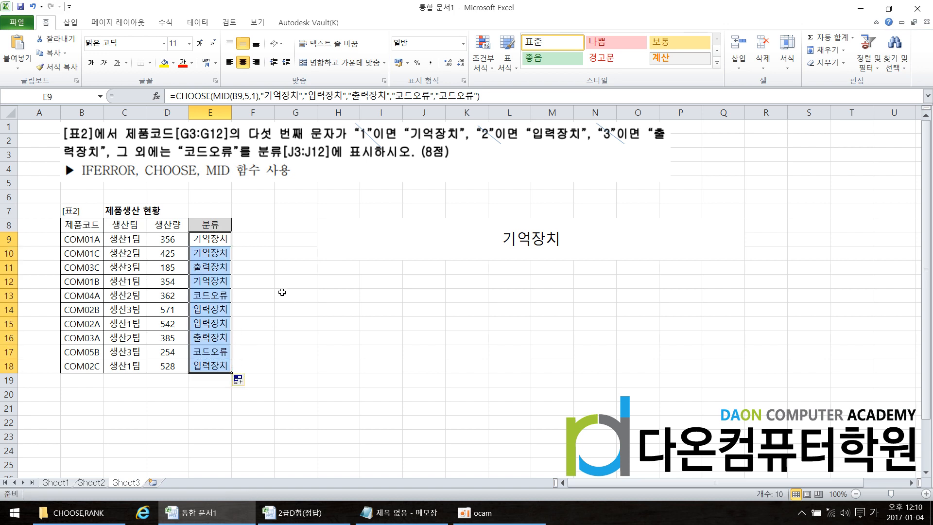
double_click(219, 239)
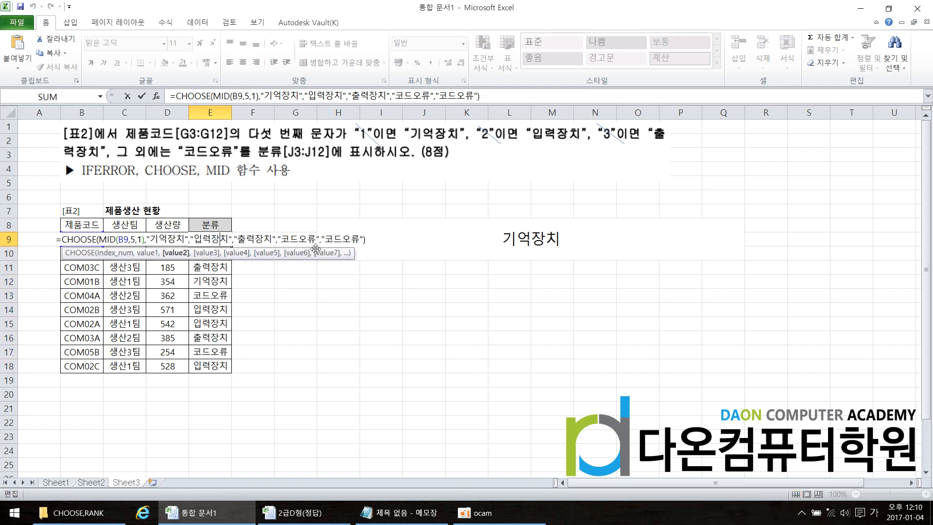
key("Escape")
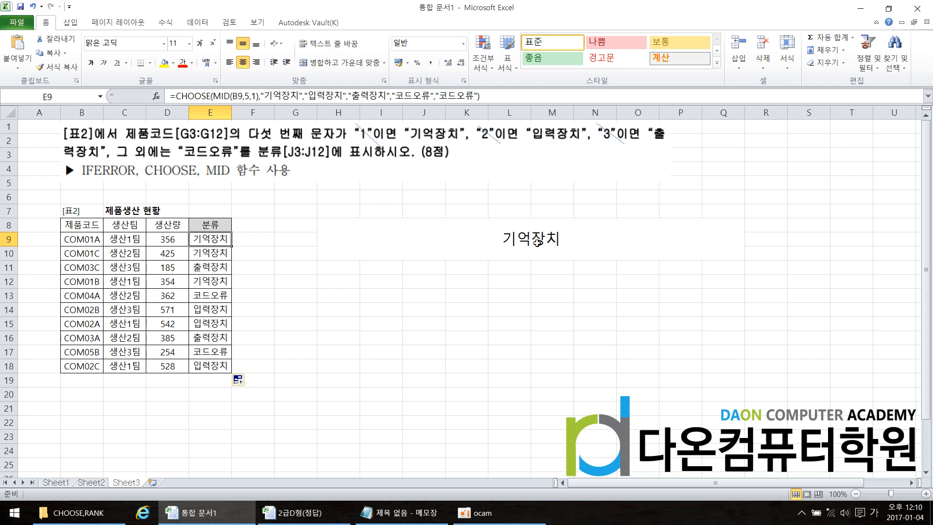
left_click(31, 6)
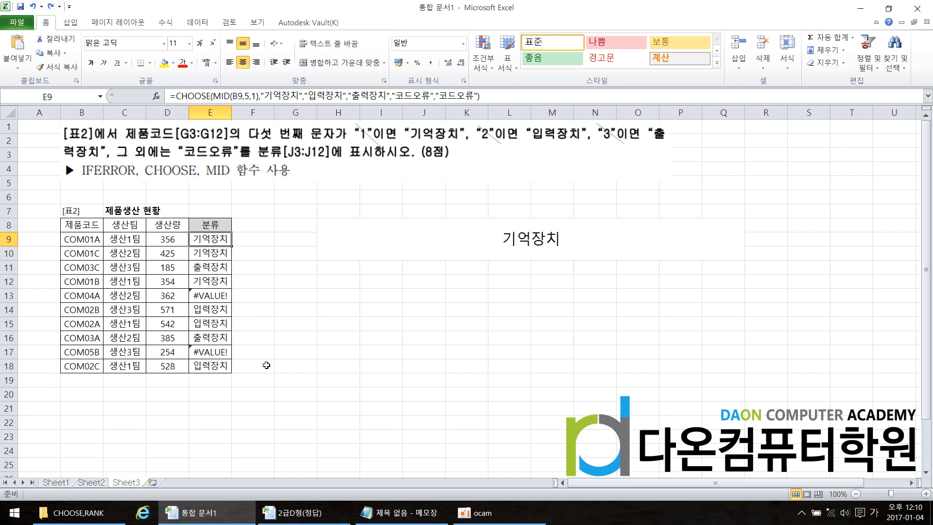
Step: Insert the IFERROR function in front of CHOOSE in the H8 formula, making the CHOOSE result its value argument
left_click(481, 256)
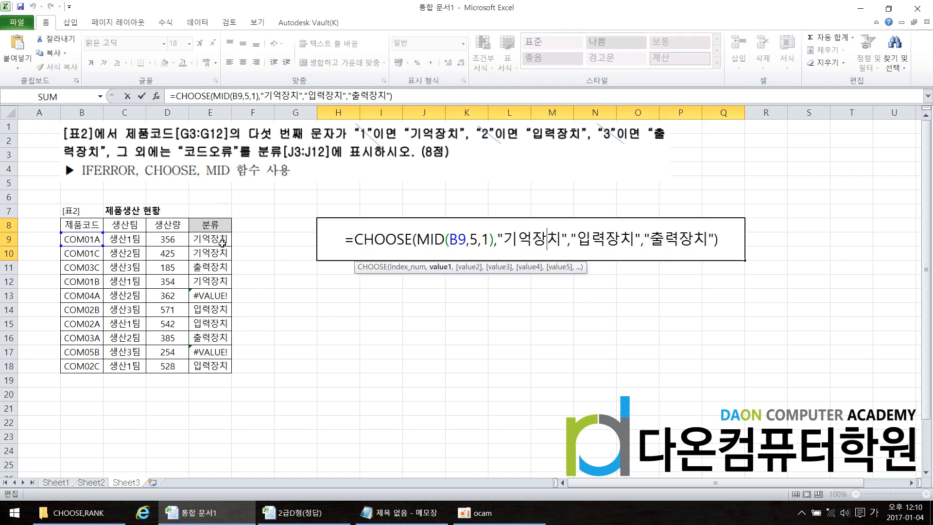
left_click(361, 243)
type("ㅑㄹ")
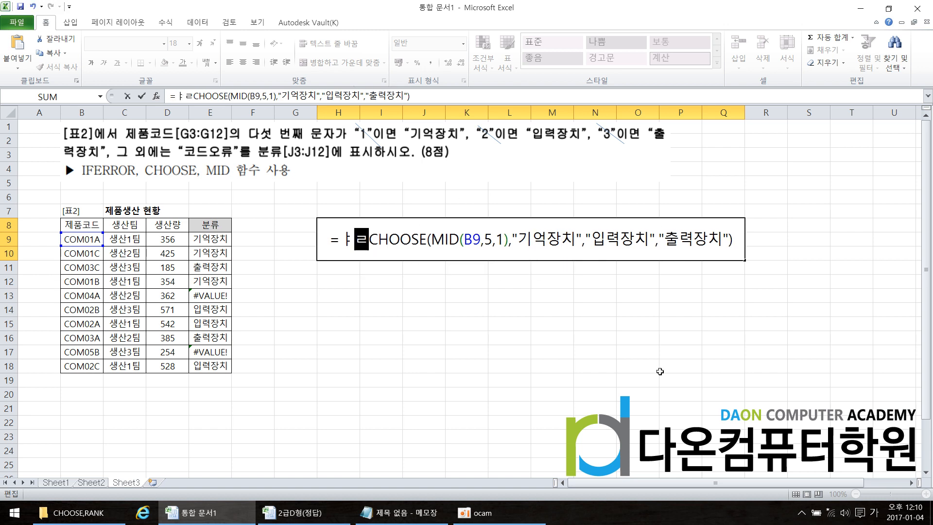
key("BackSpace")
key("BackSpace")
key("Hangul")
type("IF")
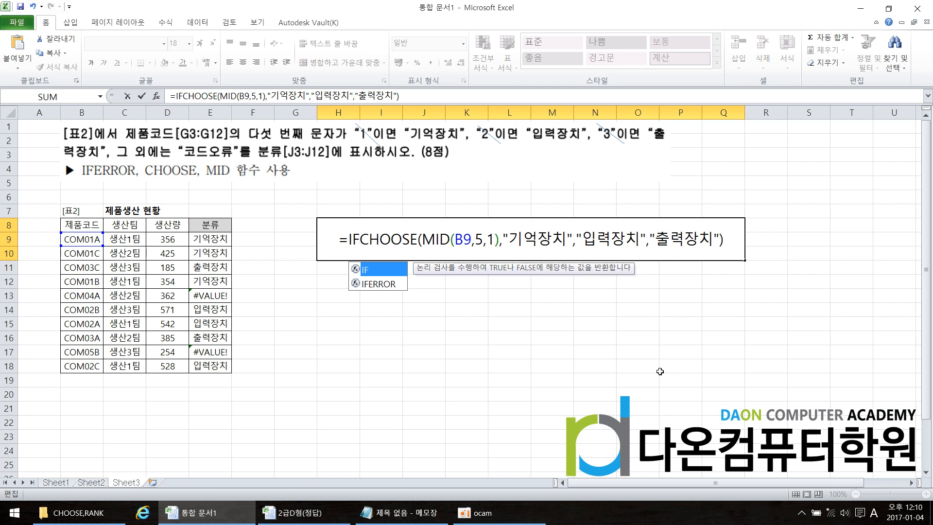
type("ERO")
key("BackSpace")
key("BackSpace")
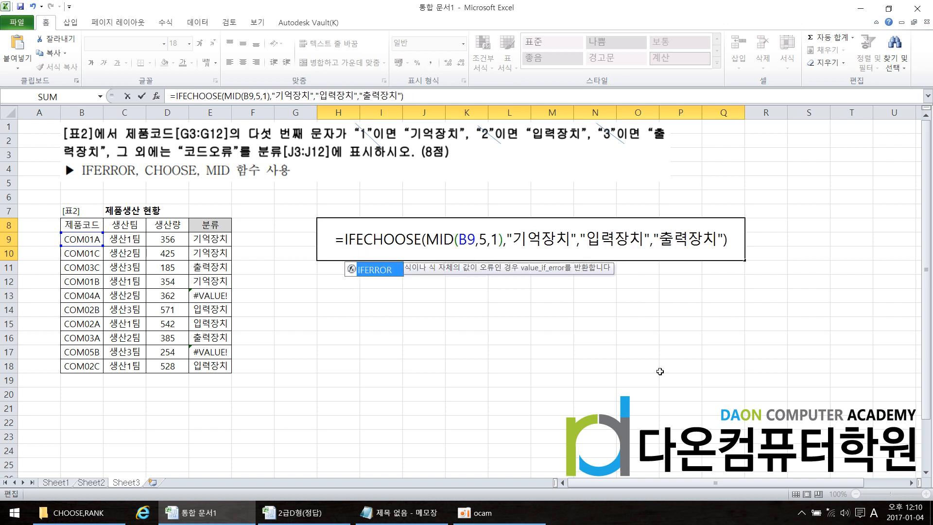
double_click(377, 270)
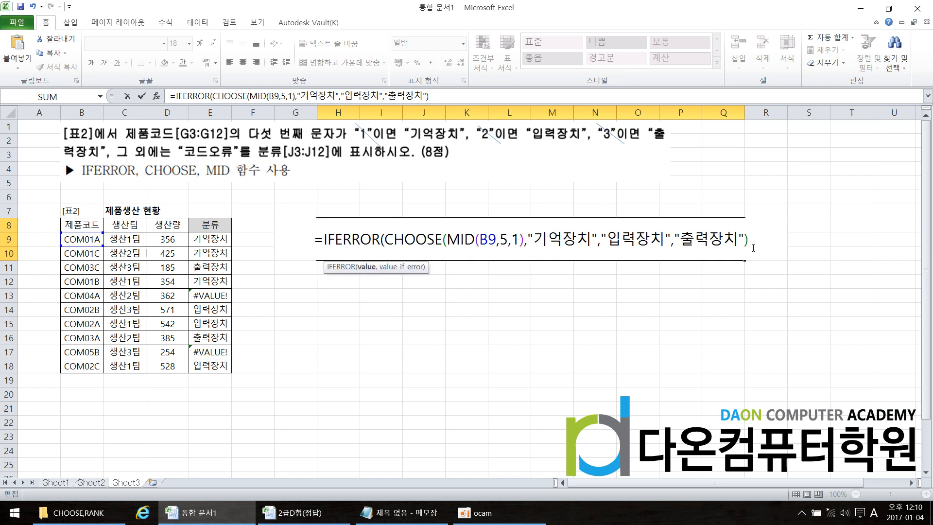
Step: Complete the IFERROR formula in H8 with "코드오류" as its value_if_error argument and enter it
type(",")
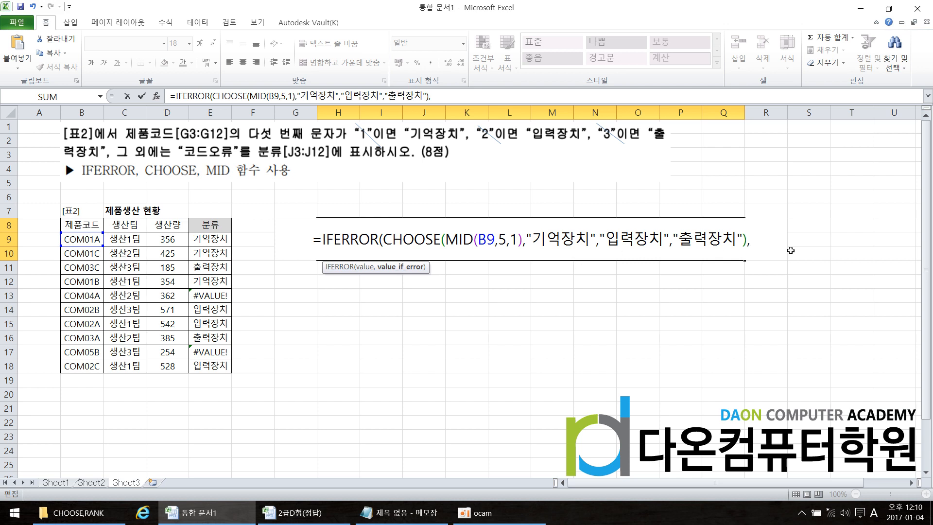
type("\"")
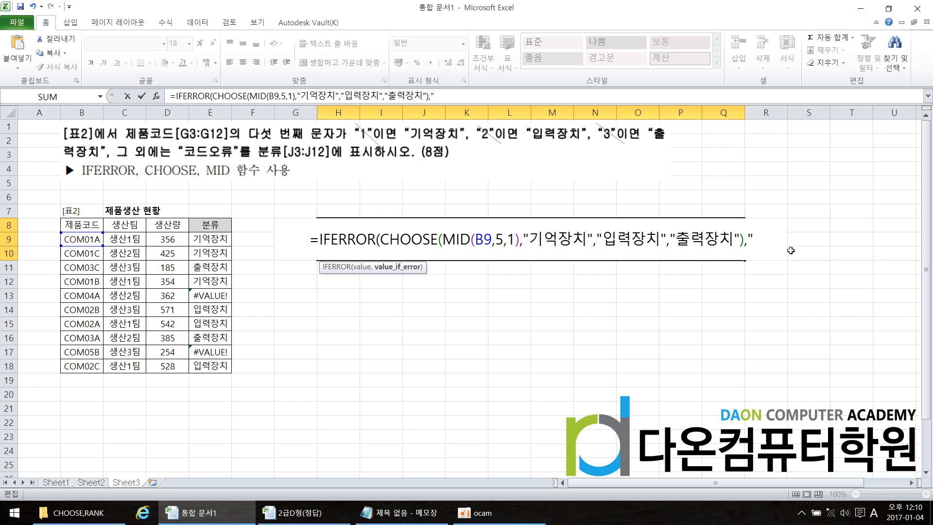
type("ZHE")
key("BackSpace")
key("BackSpace")
key("BackSpace")
key("Hangul")
type("코드오류\")")
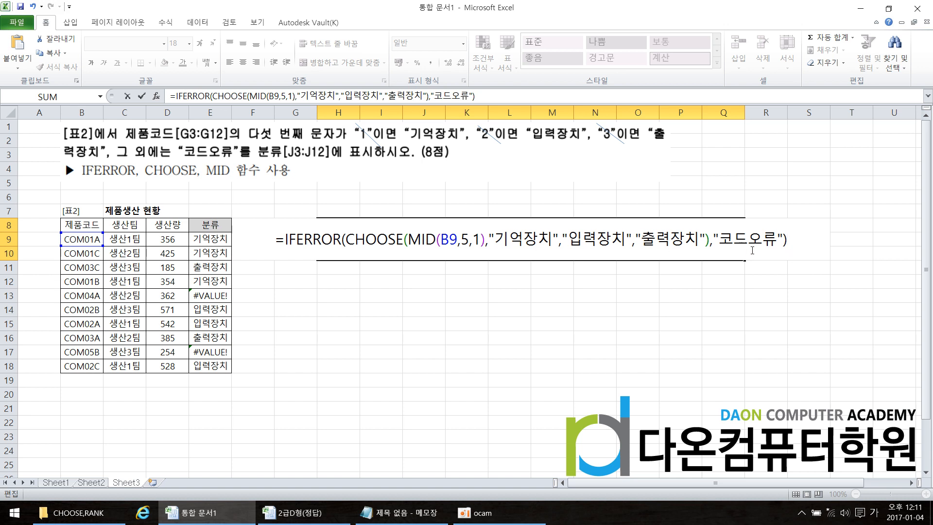
type("_")
key("BackSpace")
type(")")
key("BackSpace")
key("Return")
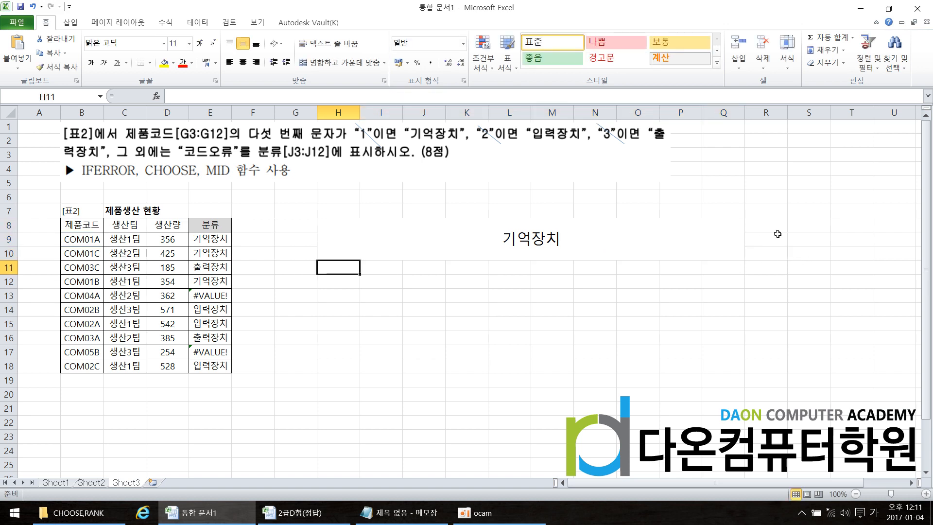
Step: Copy the full IFERROR formula text from H8 and replace the CHOOSE formula in E9 with it
double_click(528, 247)
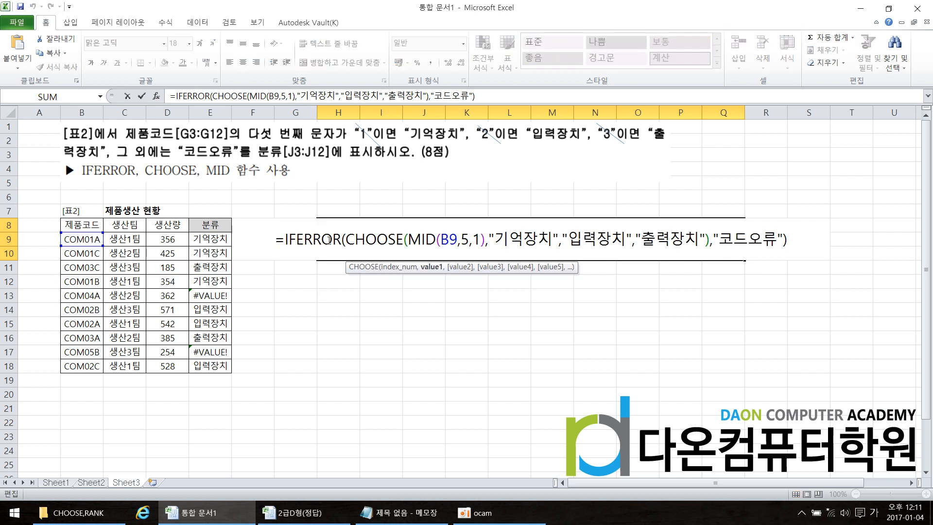
left_click_drag(274, 241, 828, 245)
key("ctrl+c")
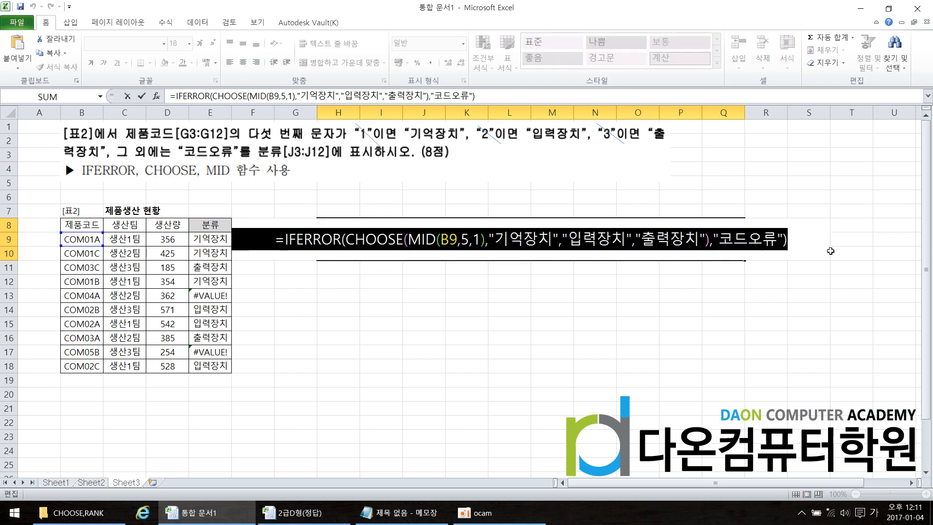
key("Escape")
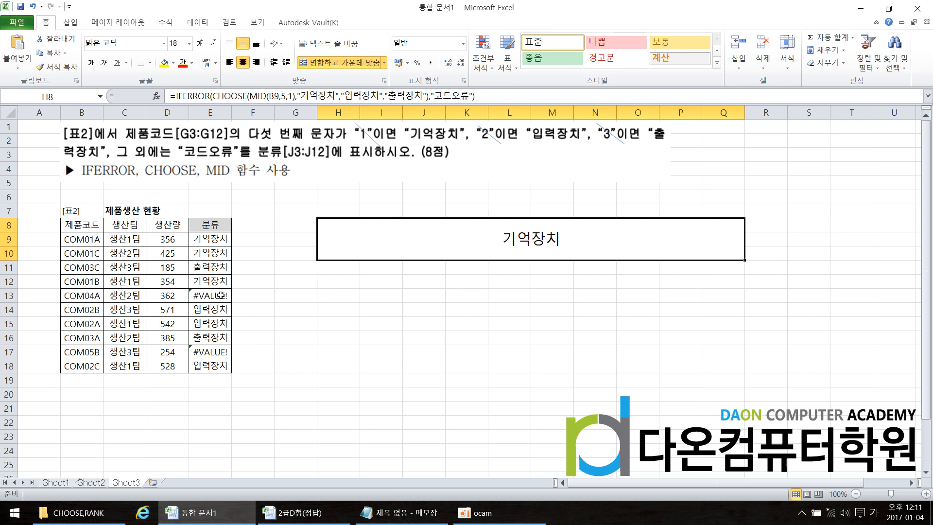
double_click(222, 241)
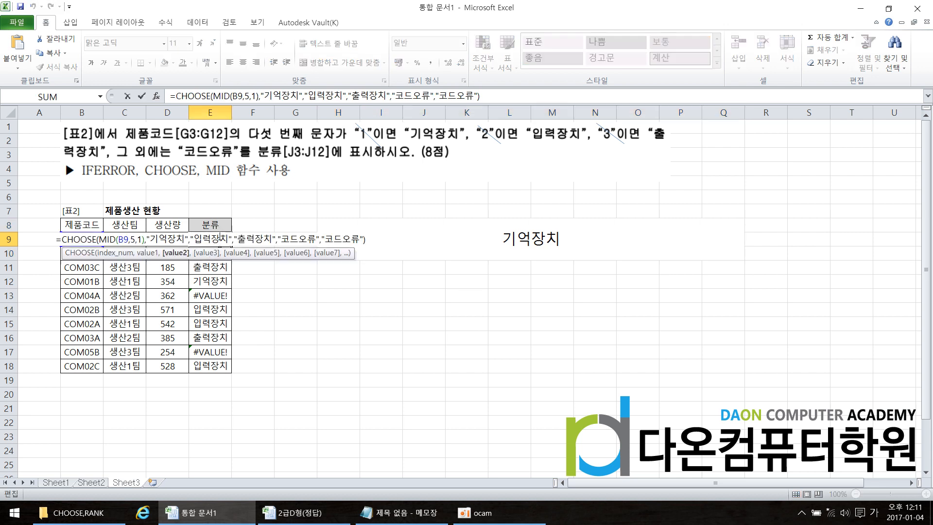
left_click_drag(59, 240, 416, 242)
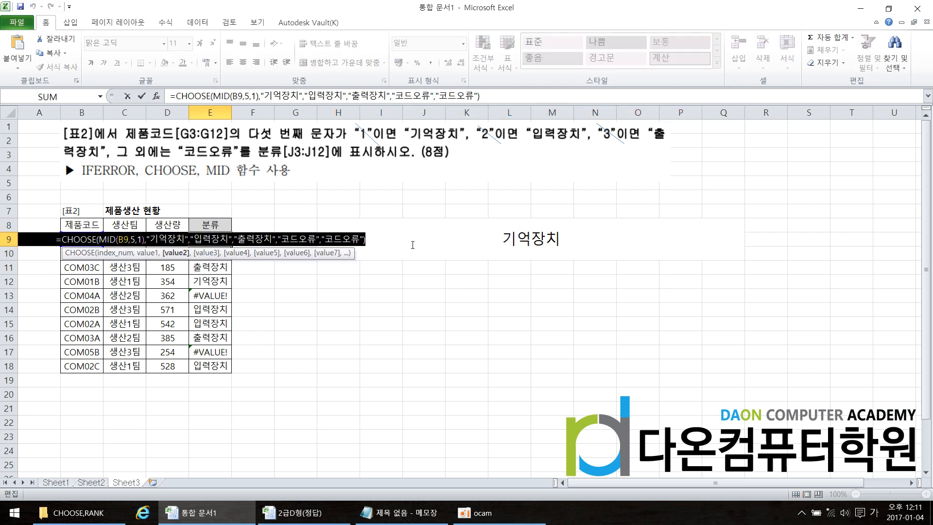
key("ctrl+v")
key("Return")
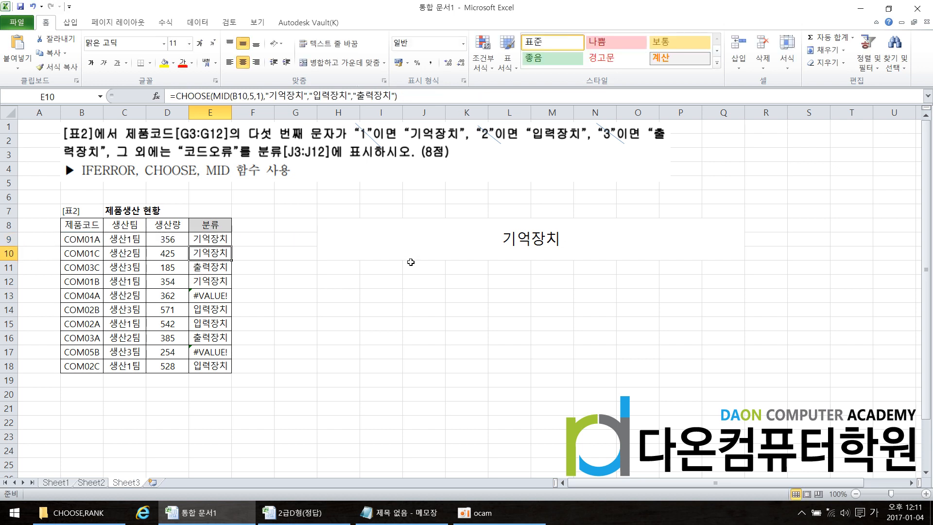
Step: Fill the IFERROR formula from E9 down through E18 and check the classifications in E13 and E17
left_click(217, 238)
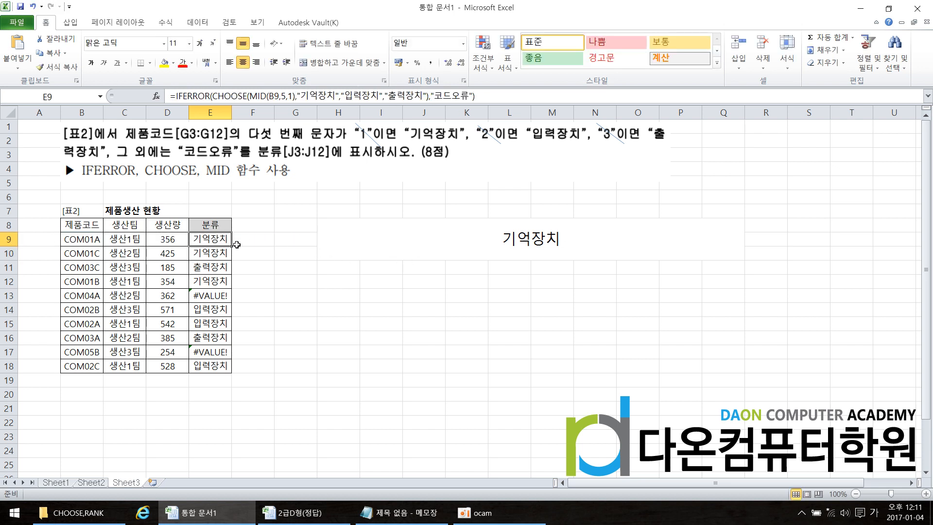
left_click_drag(232, 246, 240, 363)
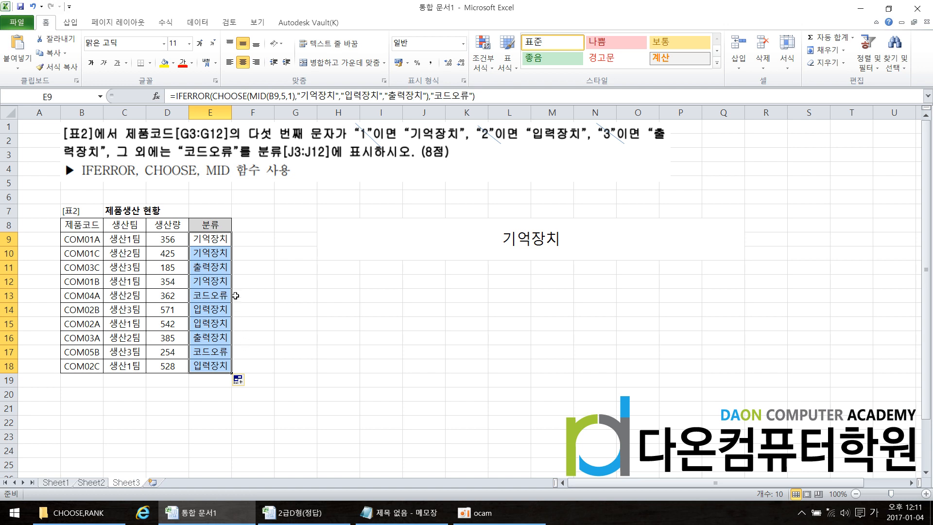
left_click(406, 252)
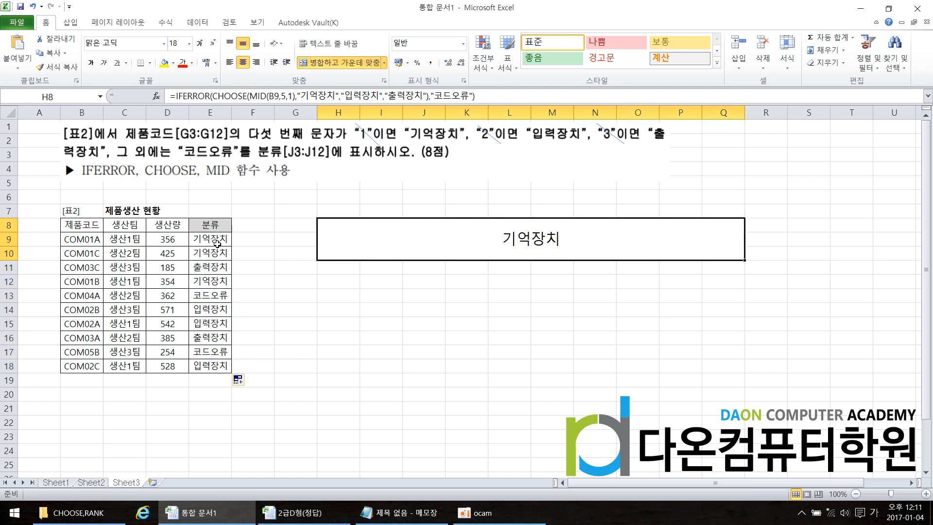
left_click(216, 298)
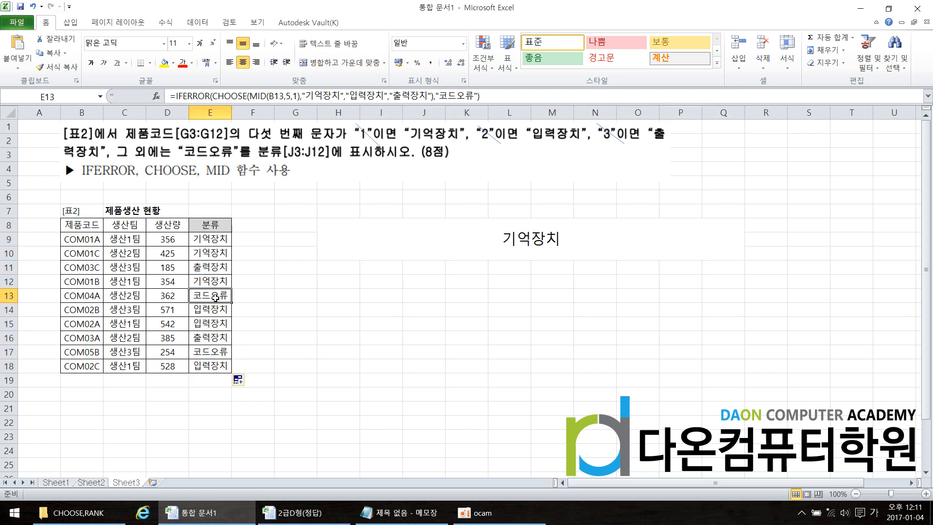
left_click(217, 351)
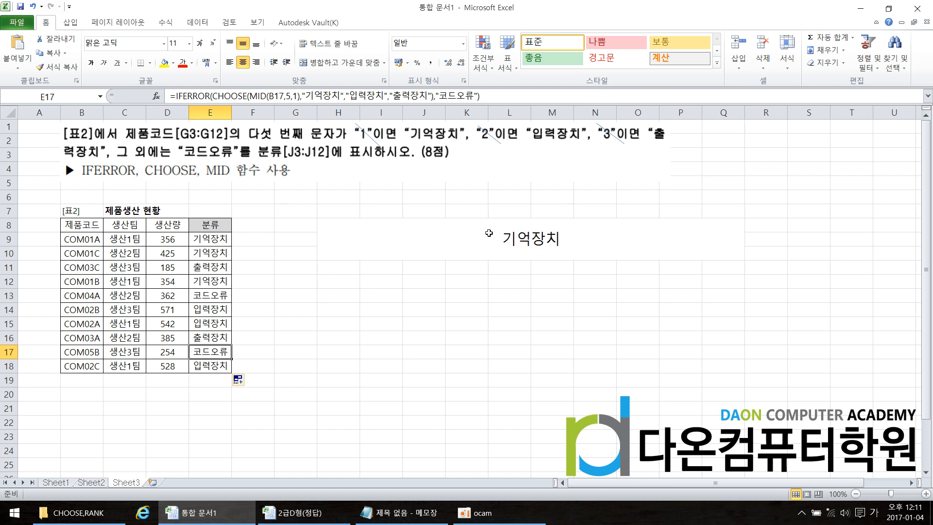
Step: Review the IFERROR formula in H8, comparing it with the CHOOSE formulas in H7 on Sheet1 and Sheet2
double_click(522, 226)
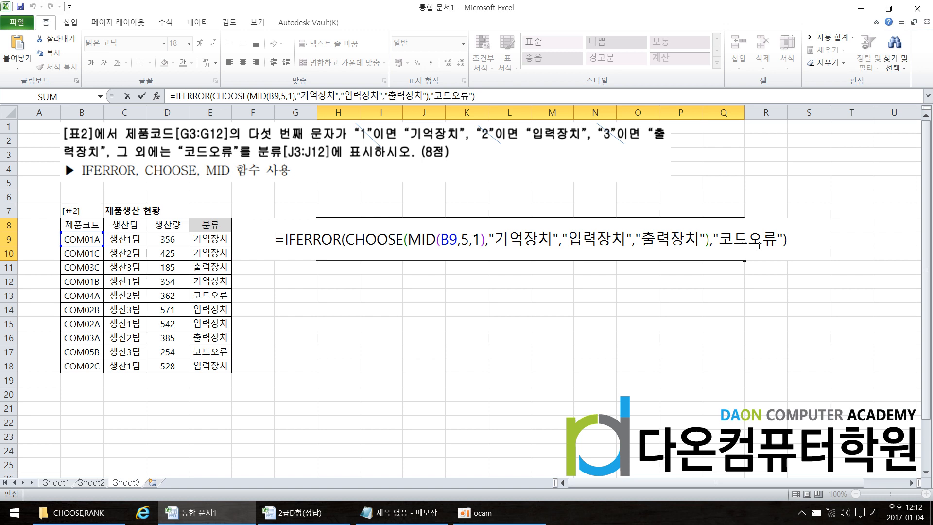
key("Return")
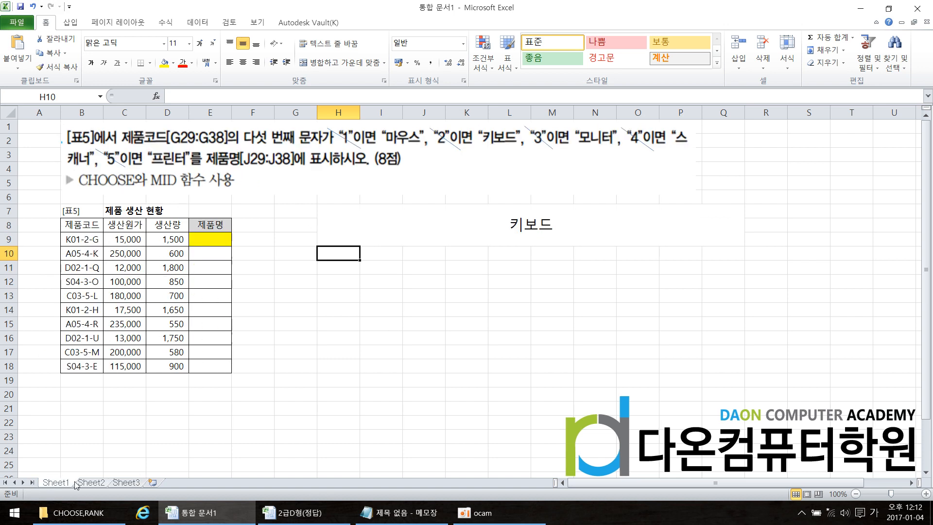
double_click(495, 225)
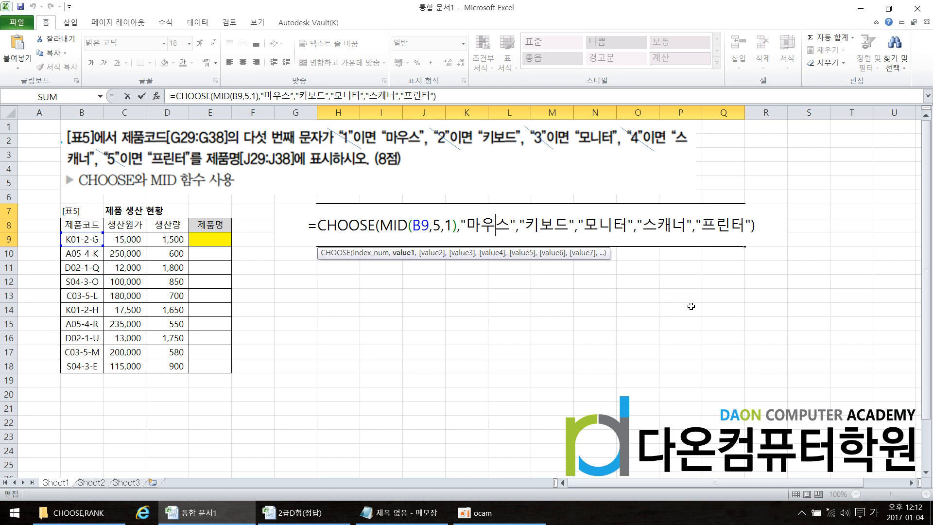
key("Escape")
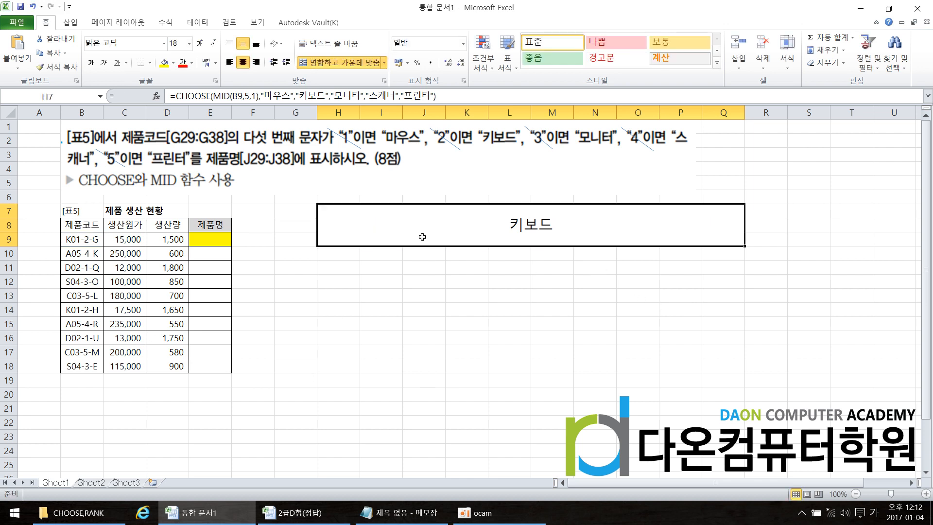
left_click(90, 487)
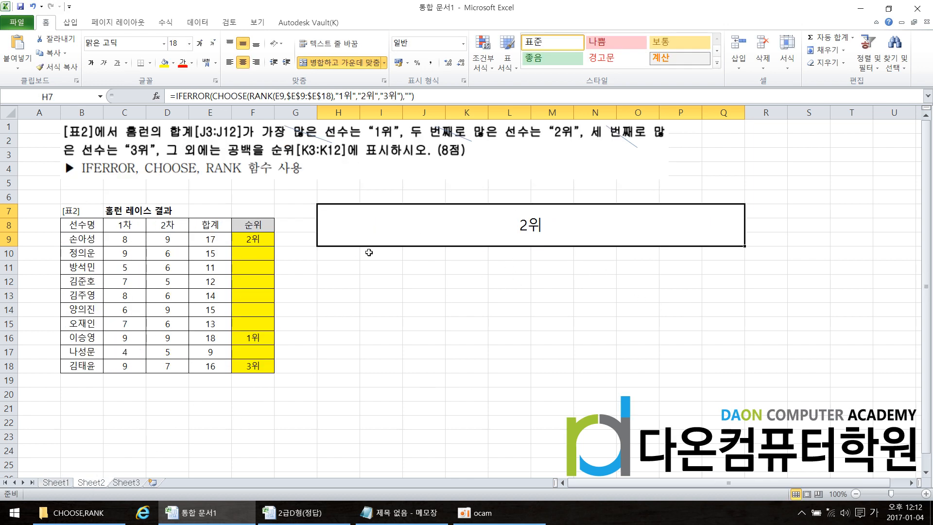
double_click(471, 230)
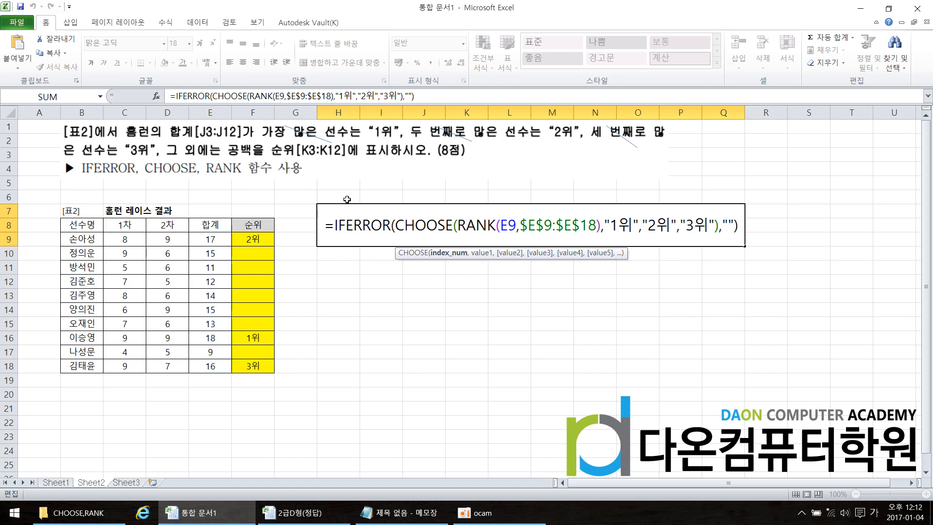
key("Escape")
left_click(130, 483)
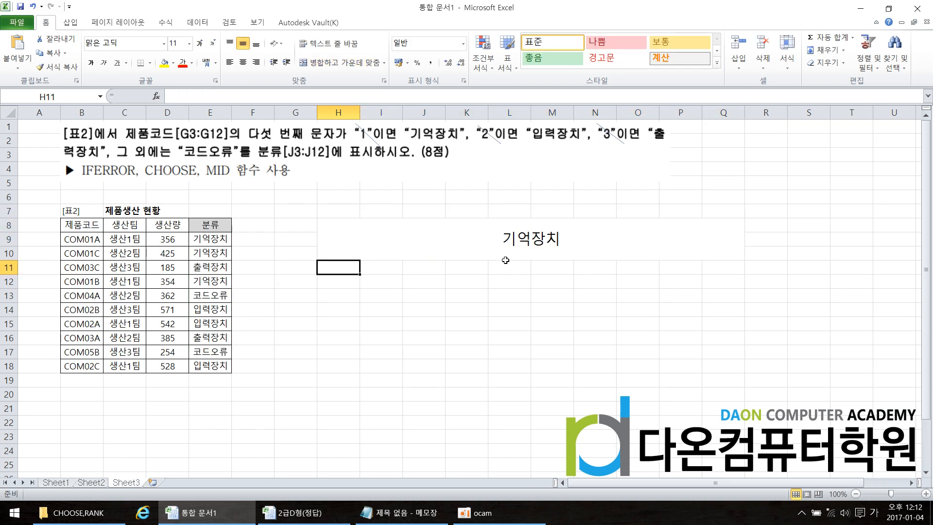
left_click(516, 239)
double_click(516, 239)
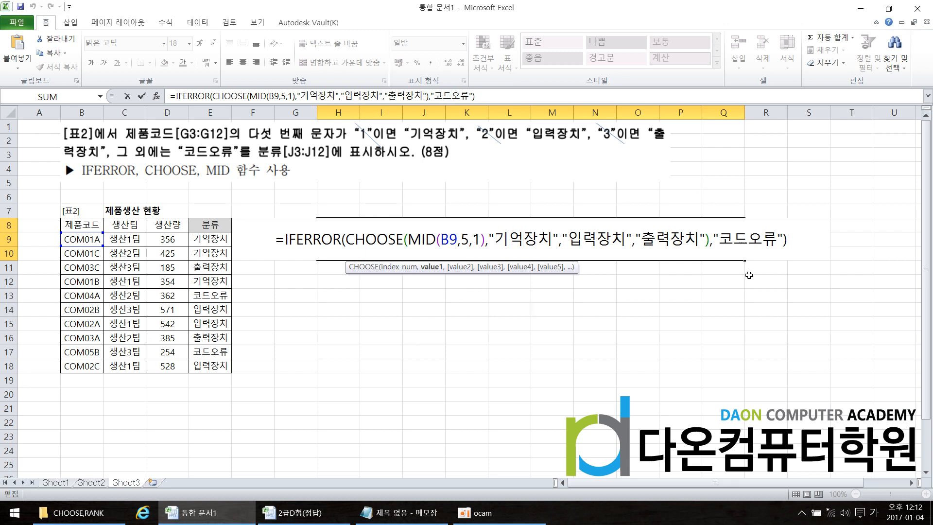
key("ctrl+Return")
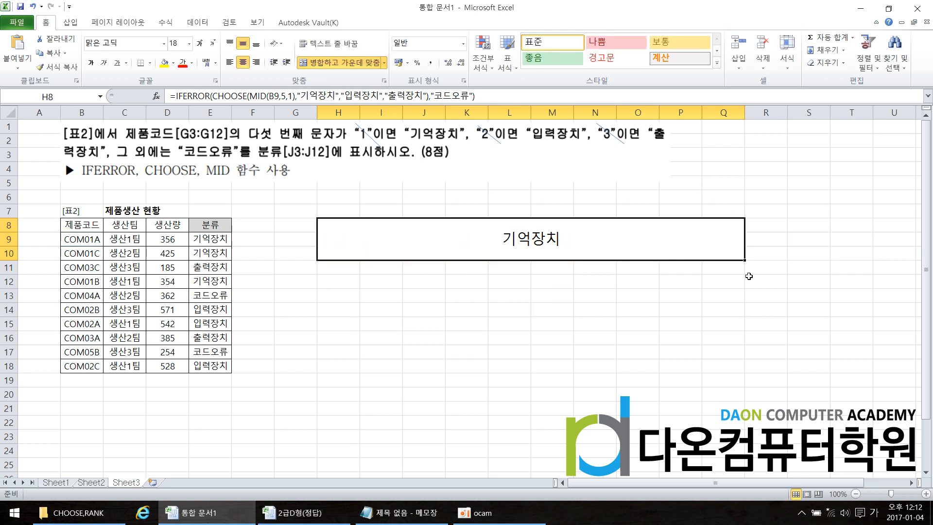